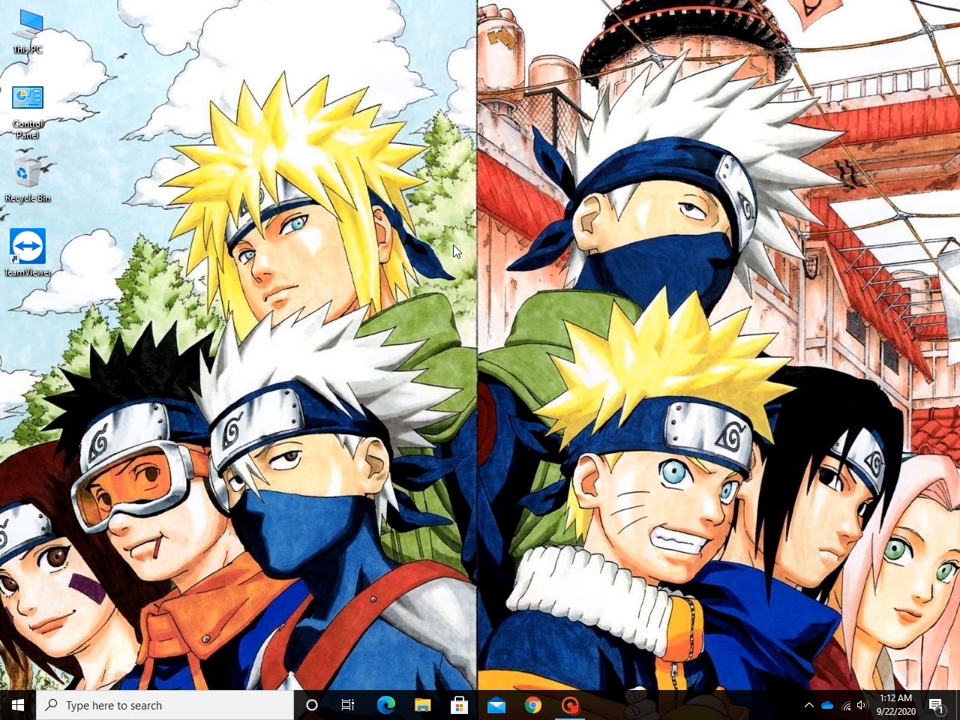
Search Google in Chrome for "windows media creation tool" and open Microsoft's Windows 10 download page from the results.
{"action": "left_click", "coordinate": [533, 705]}
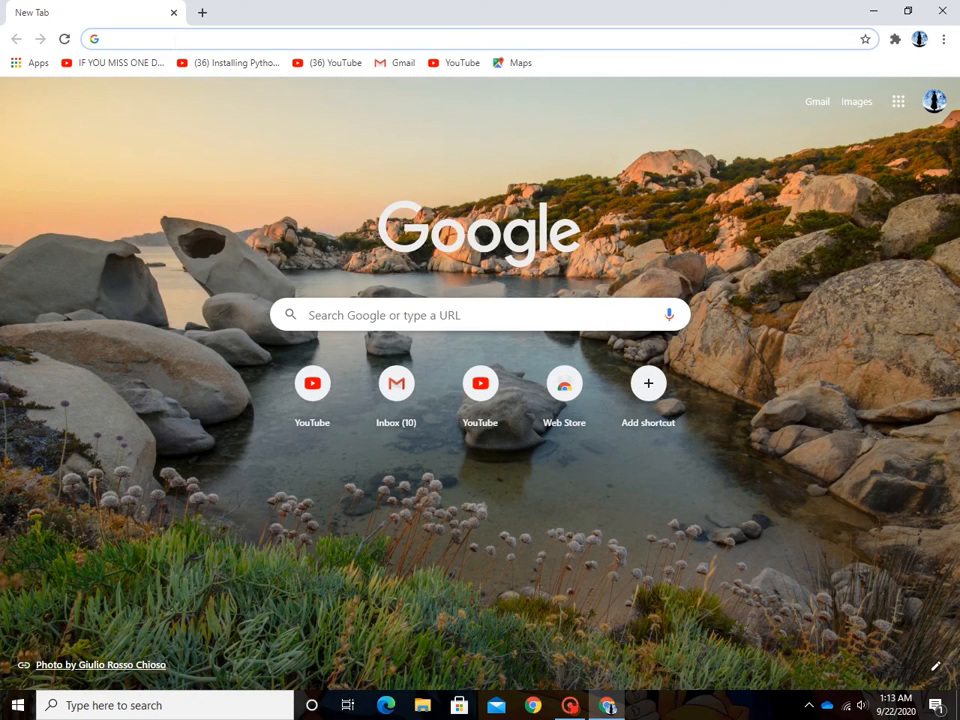
{"action": "type", "text": "win"}
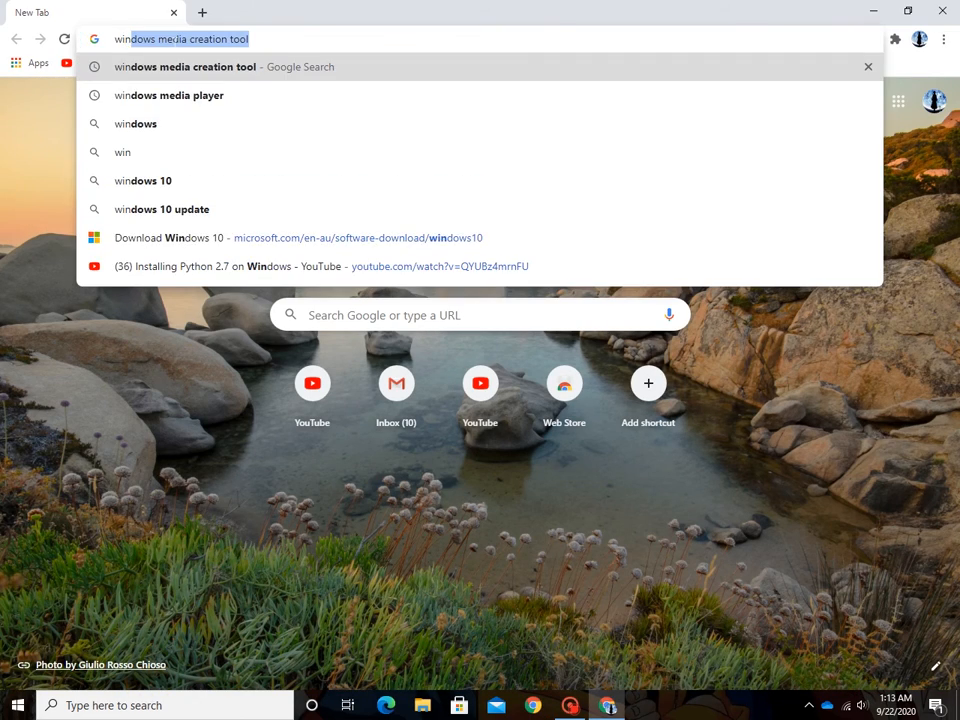
{"action": "type", "text": "d"}
{"action": "key", "text": "Return"}
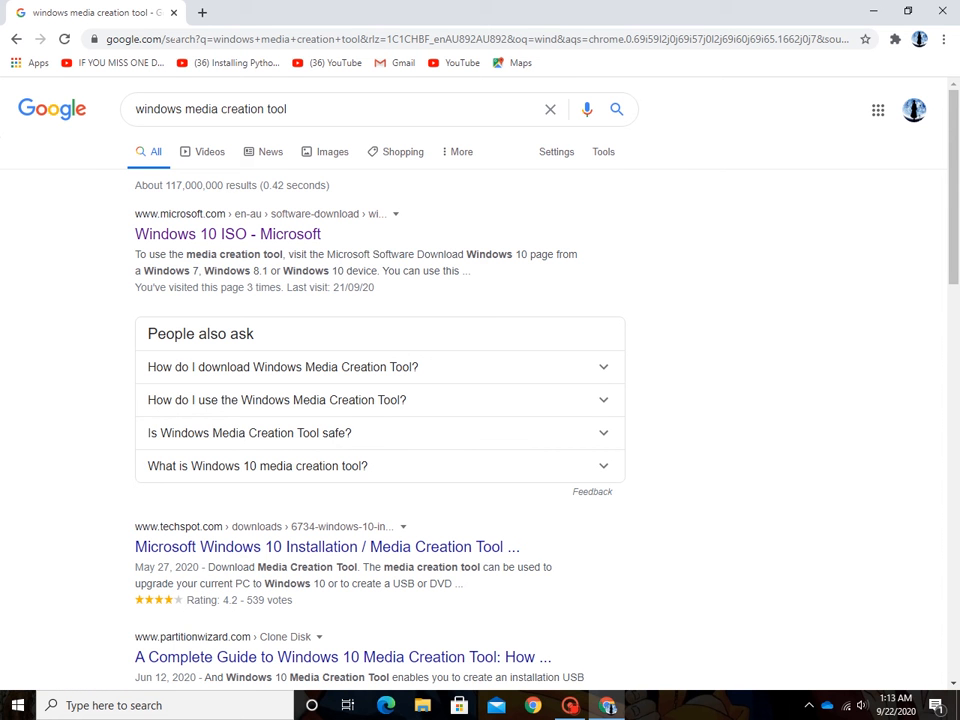
{"action": "left_click", "coordinate": [252, 236]}
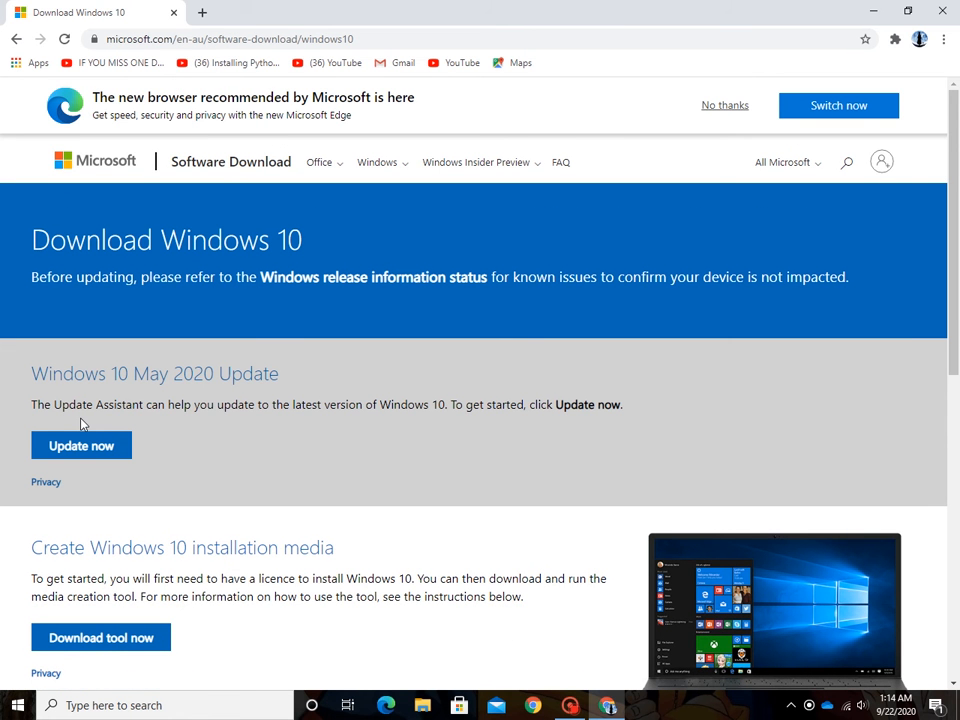
Download the Windows 10 media creation tool and show the downloaded file in its folder.
{"action": "scroll", "coordinate": [83, 424], "scroll_direction": "down", "scroll_amount": 2}
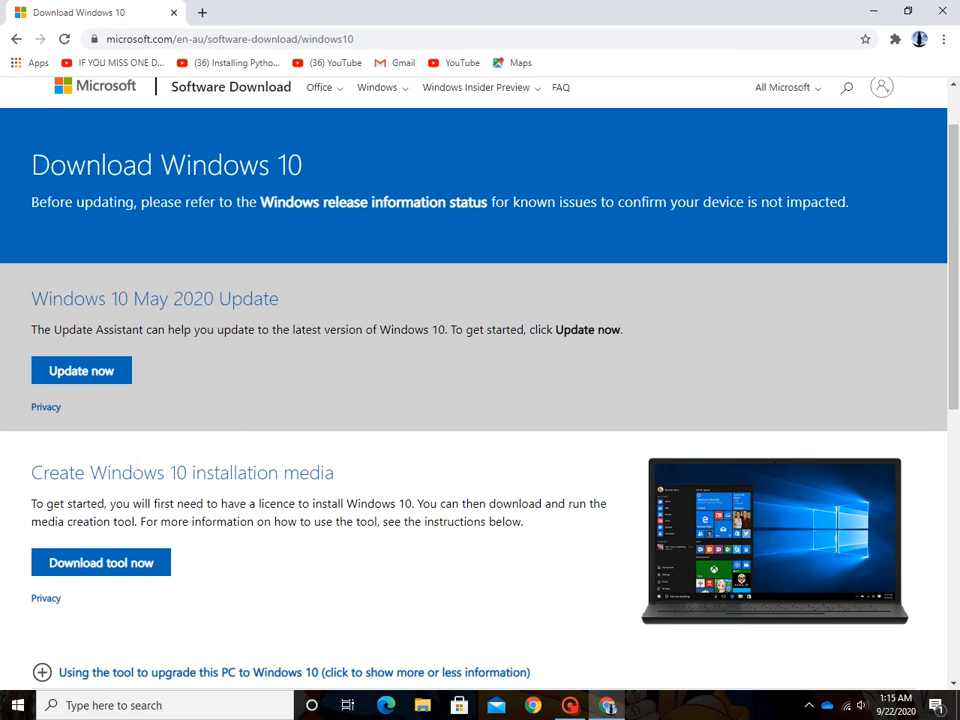
{"action": "left_click", "coordinate": [110, 568]}
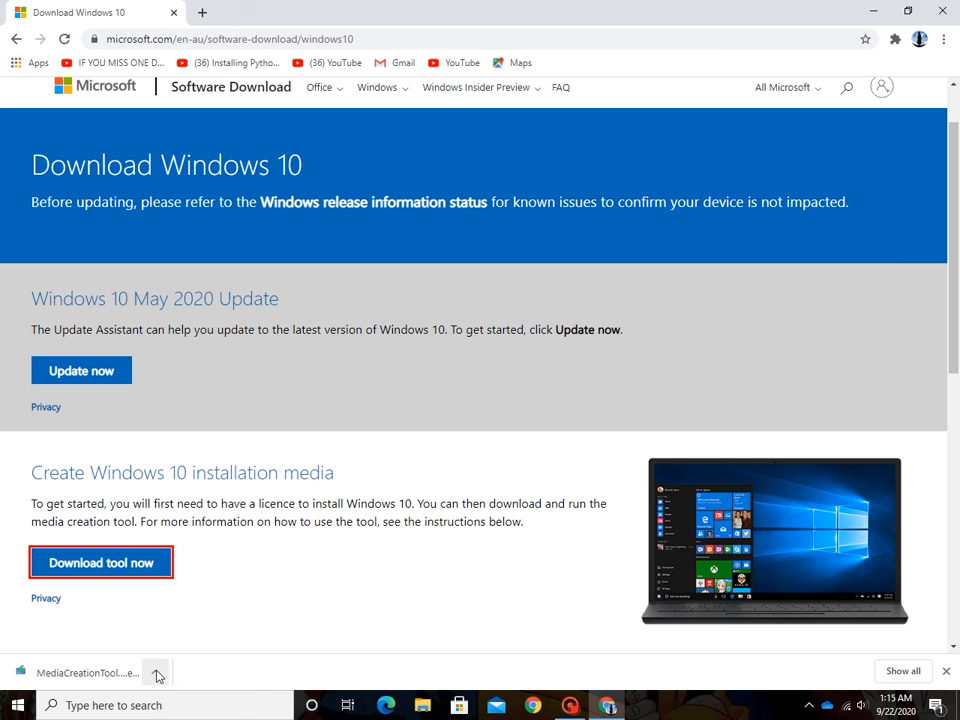
{"action": "left_click", "coordinate": [157, 675]}
{"action": "left_click", "coordinate": [182, 623]}
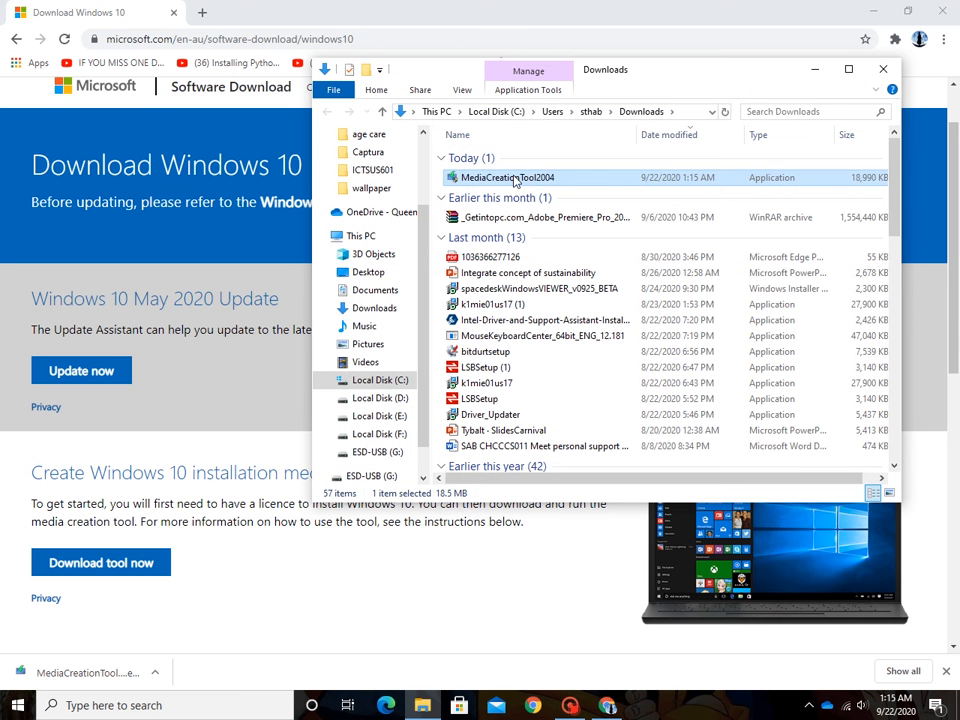
Copy MediaCreationTool2004 from Downloads to the ESD-USB (G:) drive and run it from there.
{"action": "left_click", "coordinate": [515, 178]}
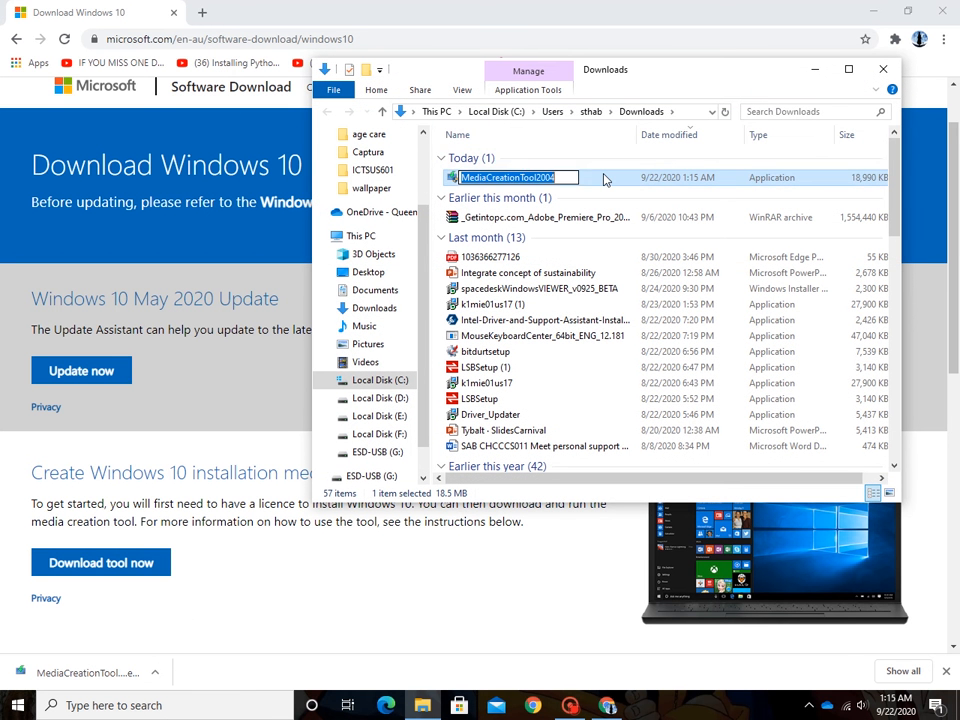
{"action": "left_click", "coordinate": [604, 179]}
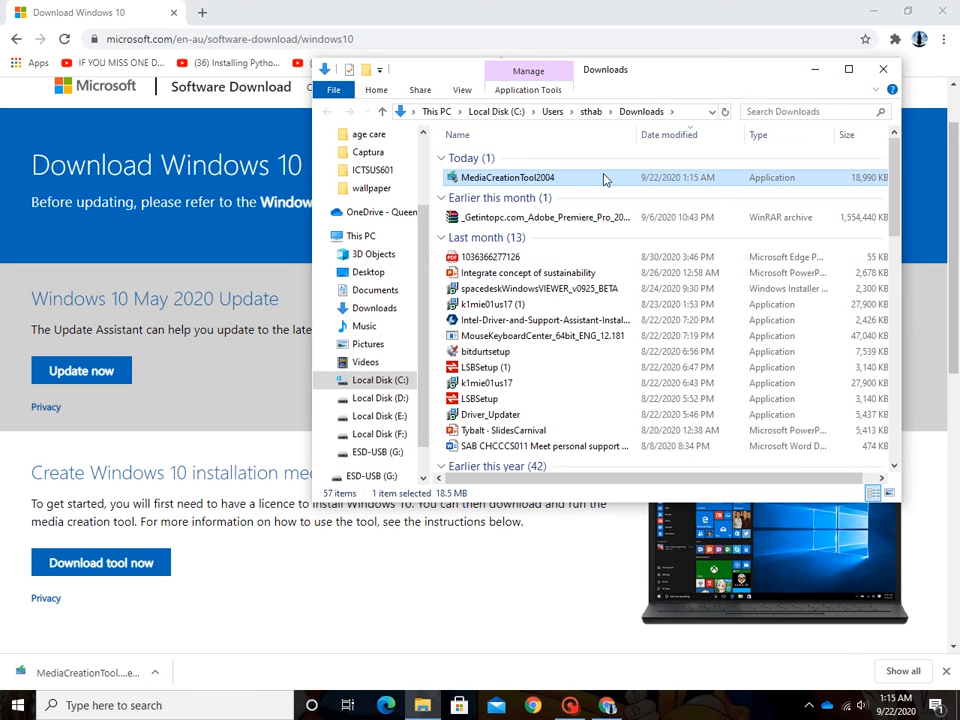
{"action": "left_click", "coordinate": [366, 453]}
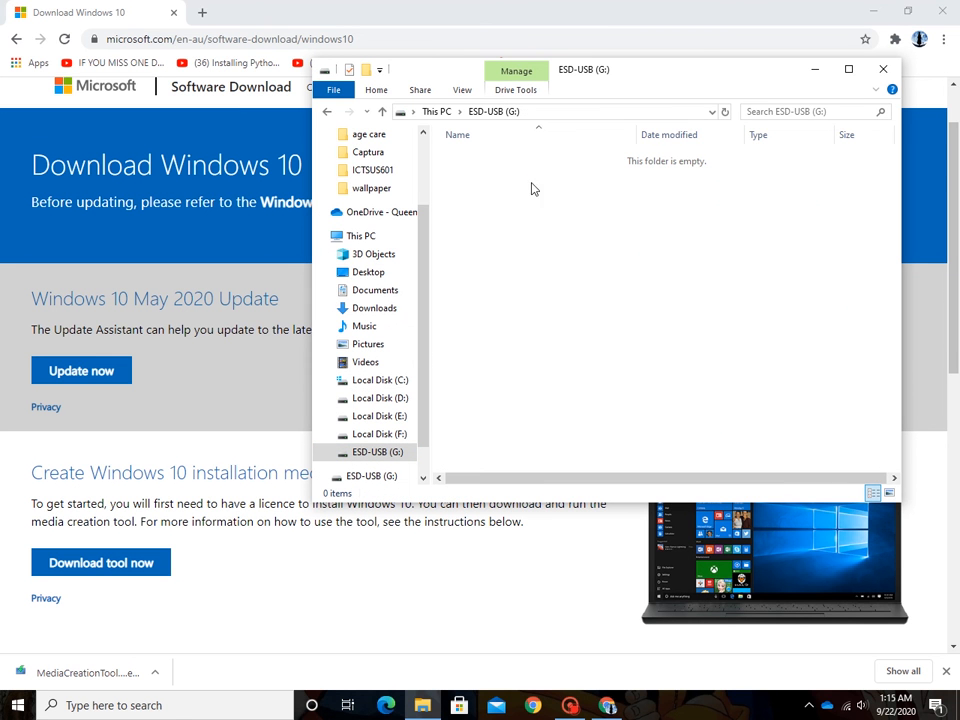
{"action": "key", "text": "ctrl+v"}
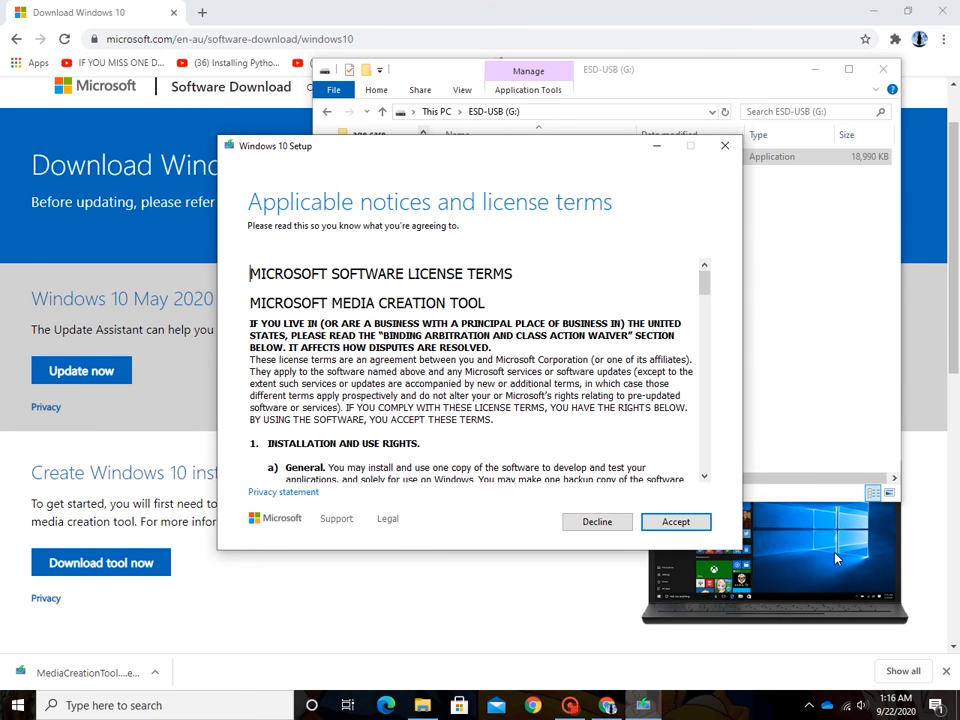
Accept the license terms and choose to create installation media for another PC.
{"action": "left_click", "coordinate": [696, 527]}
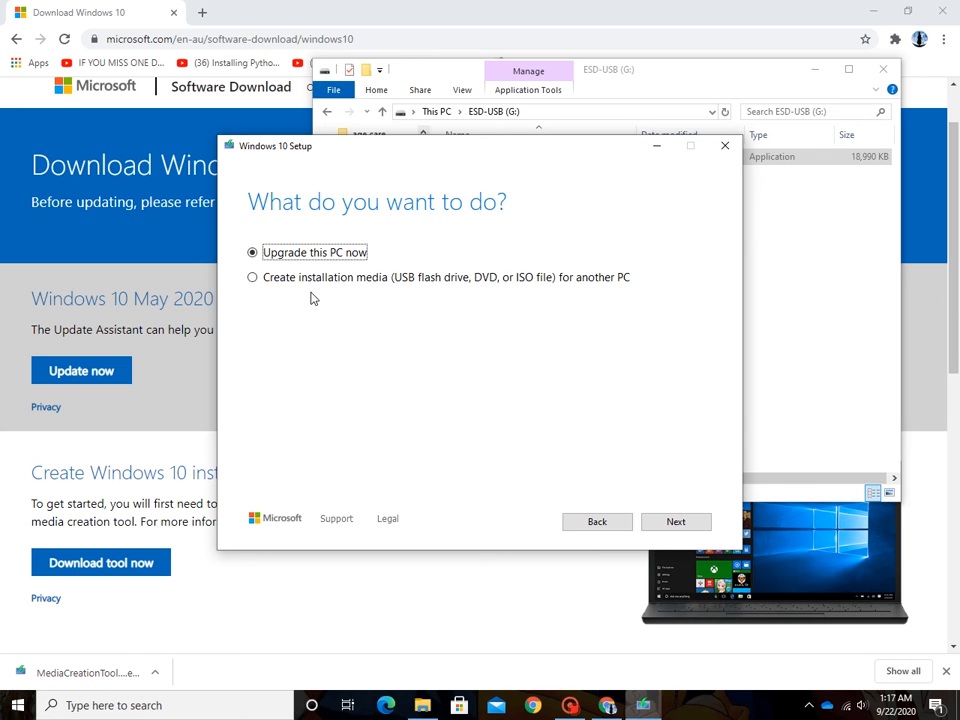
{"action": "left_click", "coordinate": [274, 285]}
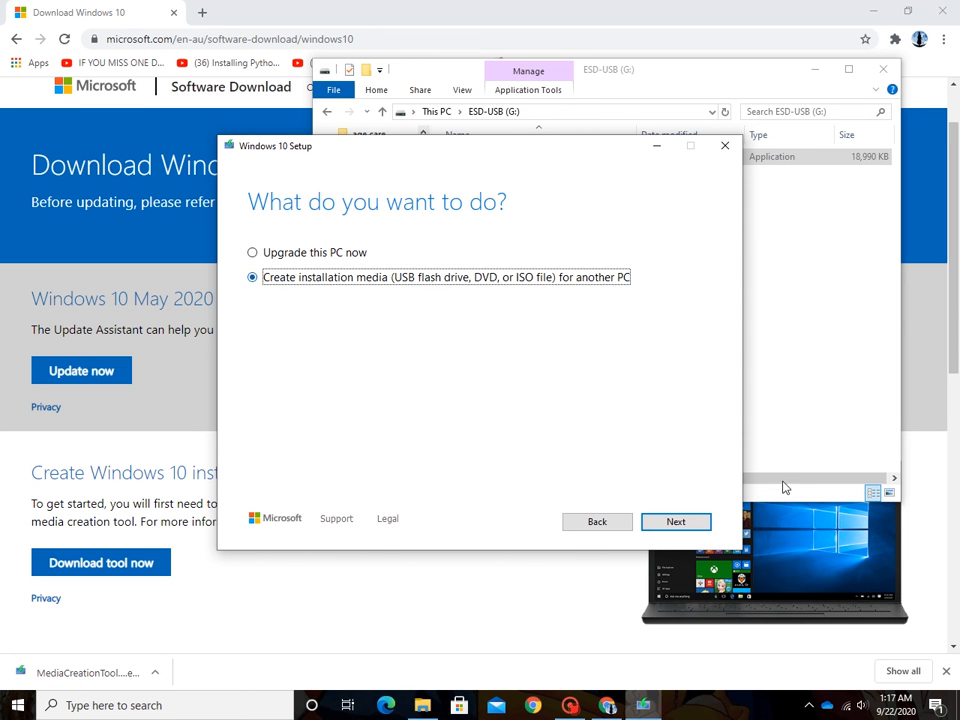
{"action": "left_click", "coordinate": [668, 523]}
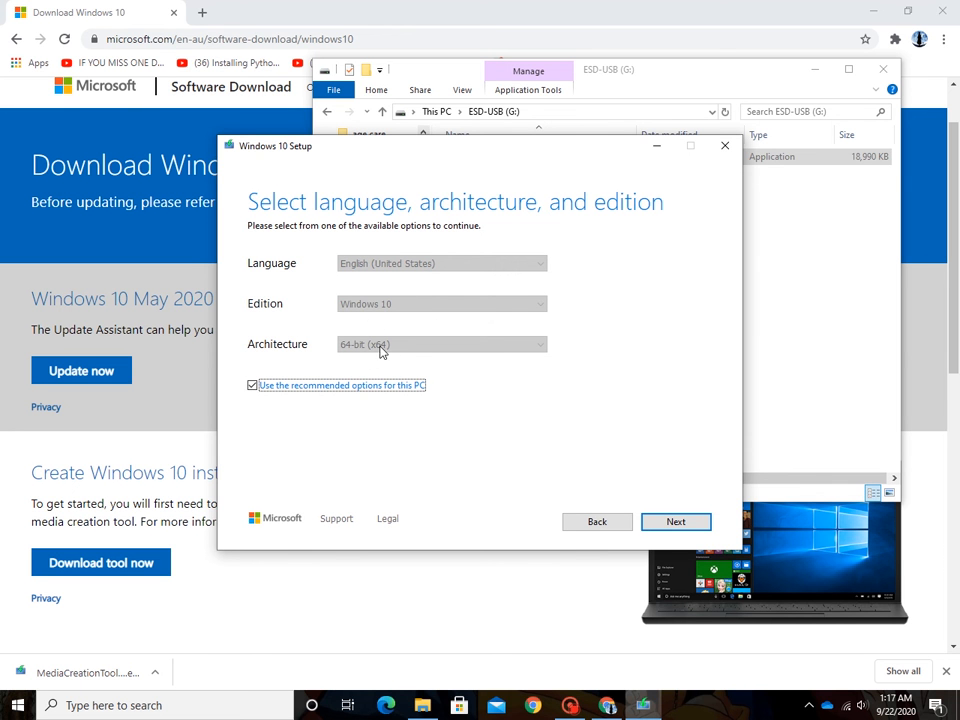
Keep the recommended language, edition and architecture options for this PC and continue.
{"action": "left_click", "coordinate": [252, 386]}
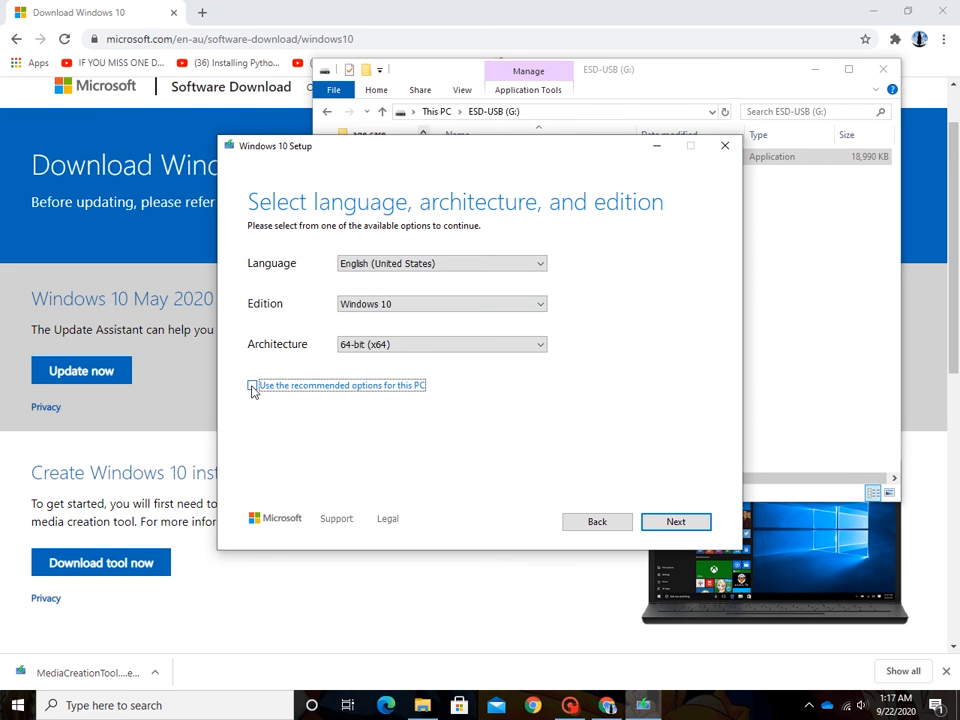
{"action": "left_click", "coordinate": [252, 386]}
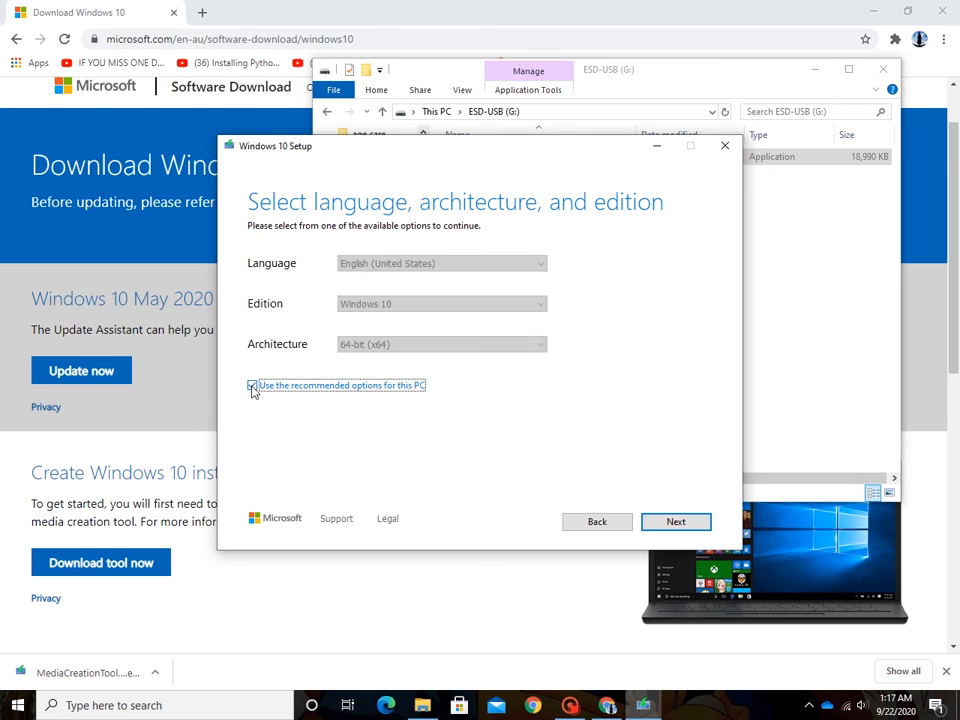
{"action": "left_click", "coordinate": [664, 524]}
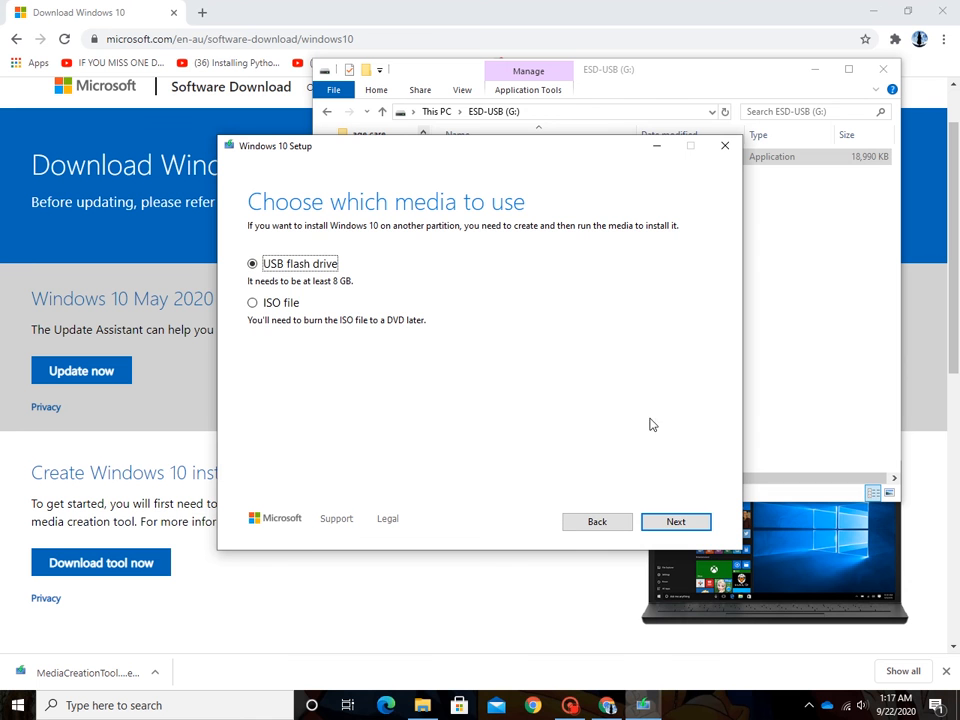
Create the Windows 10 installation media on the USB flash drive G: (ESD-USB) and finish the setup.
{"action": "left_click", "coordinate": [687, 524]}
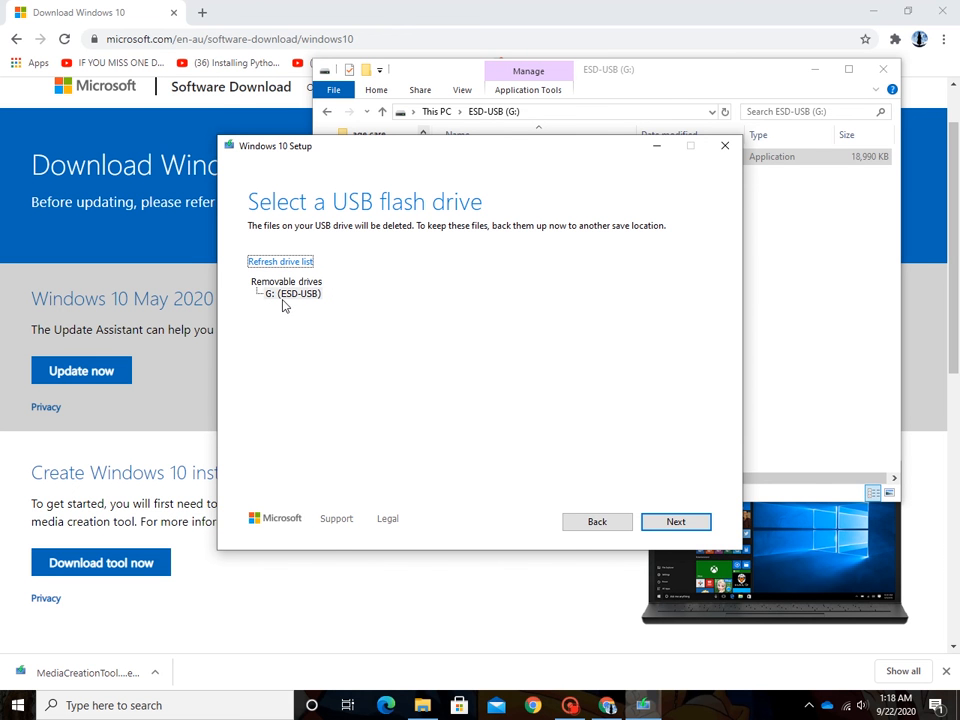
{"action": "left_click", "coordinate": [676, 524]}
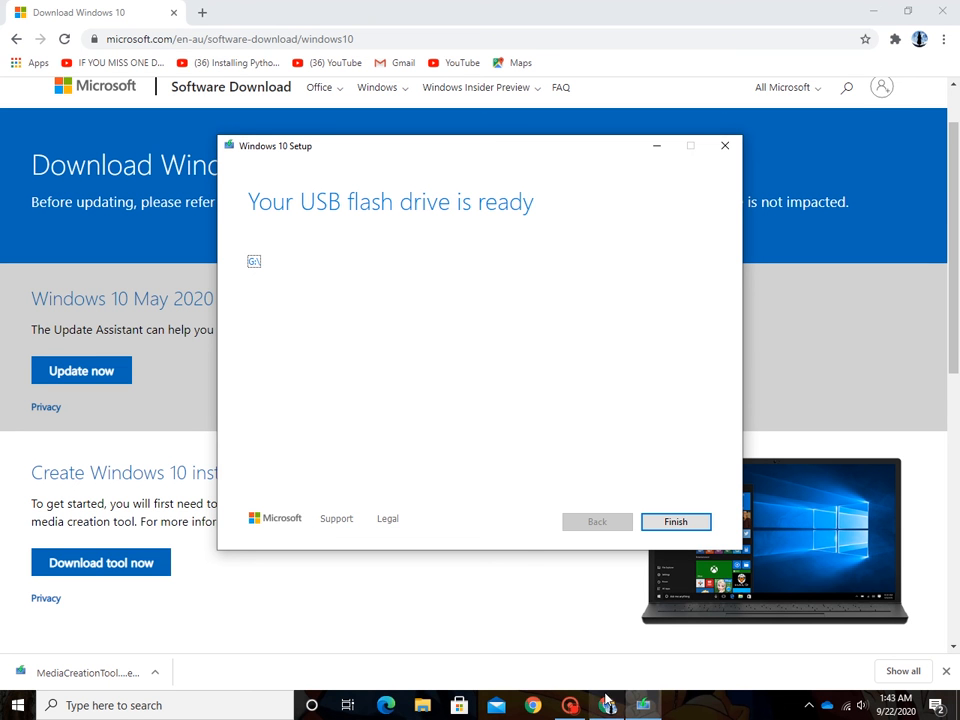
{"action": "left_click", "coordinate": [675, 522]}
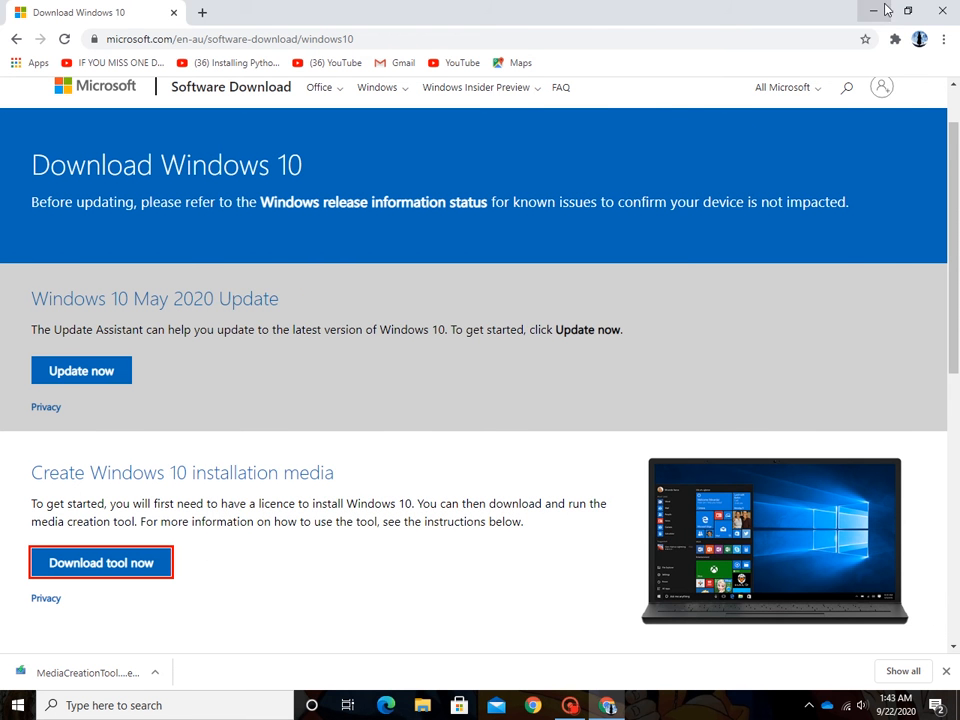
Check the installation files on the ESD-USB (G:) drive in This PC and close the window.
{"action": "left_click", "coordinate": [885, 10]}
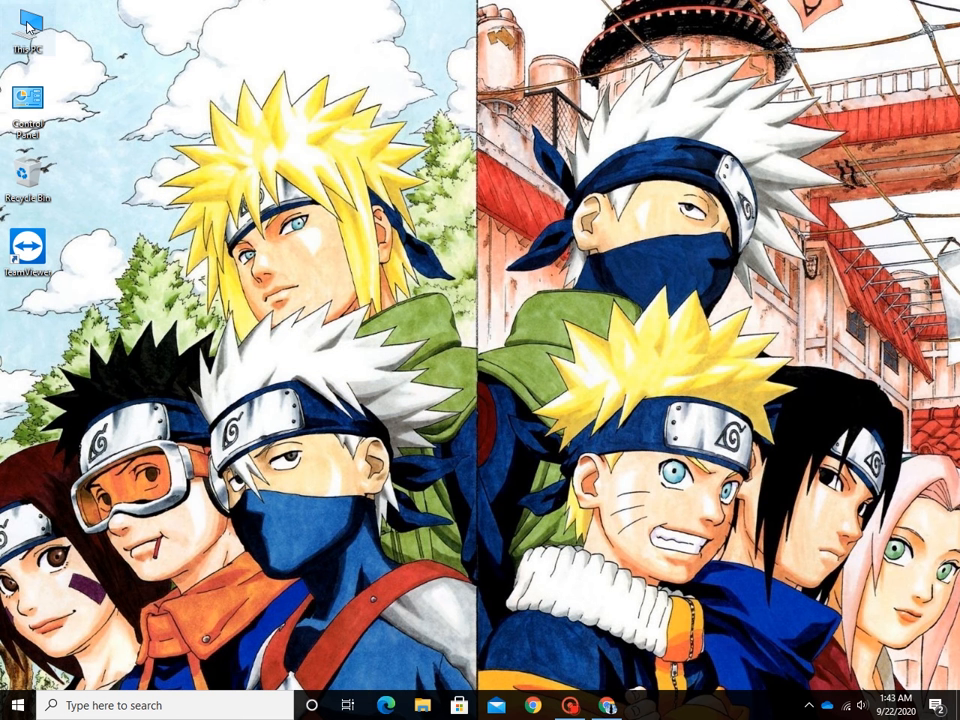
{"action": "double_click", "coordinate": [28, 25]}
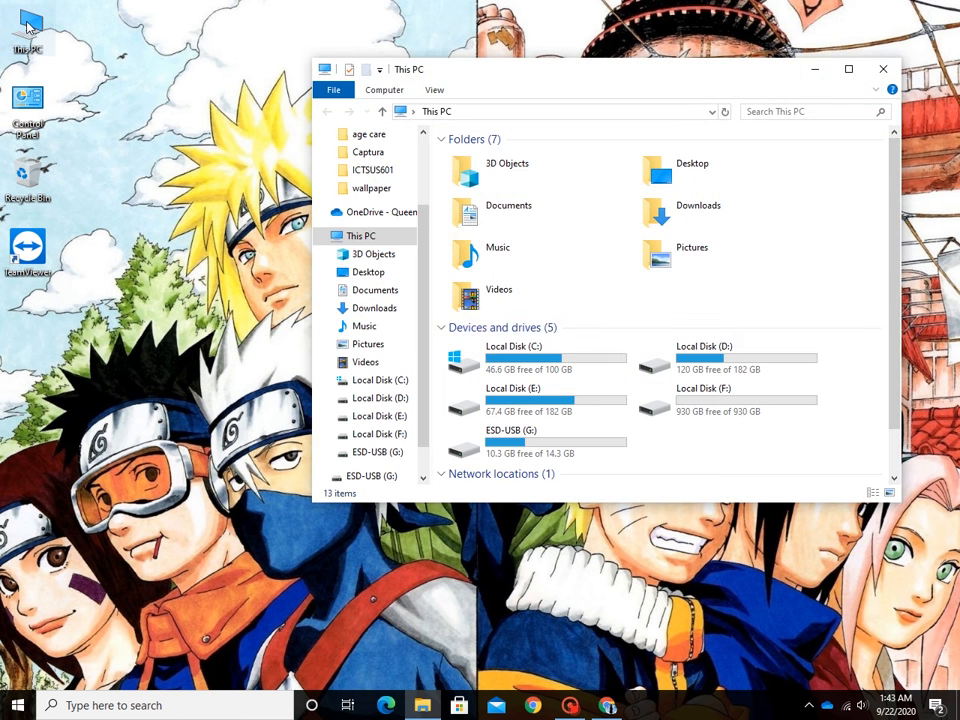
{"action": "double_click", "coordinate": [532, 451]}
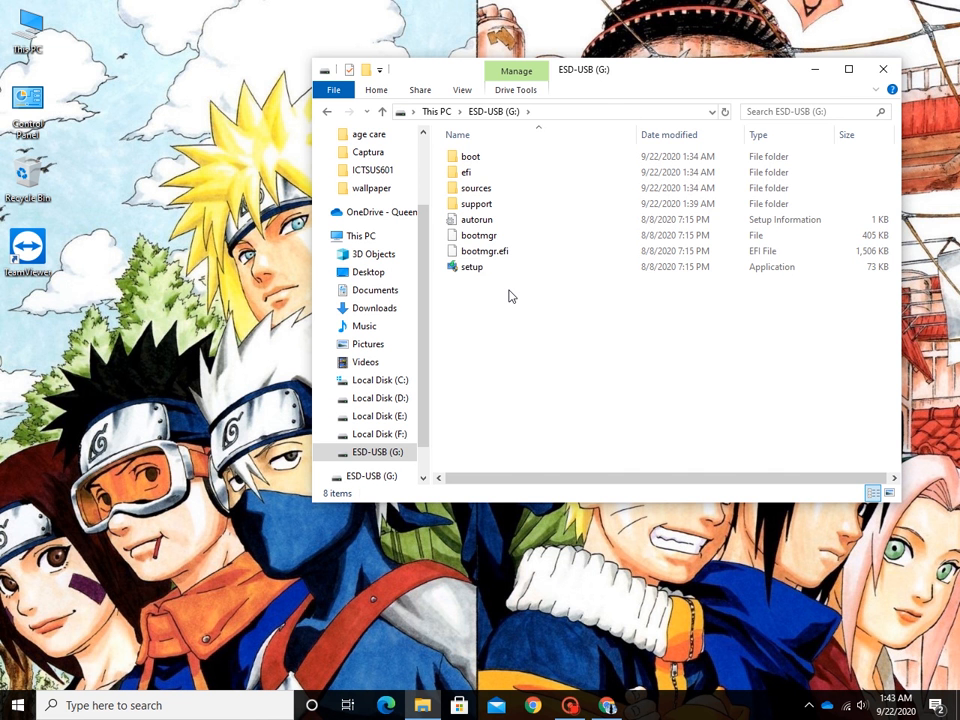
{"action": "left_click", "coordinate": [883, 69]}
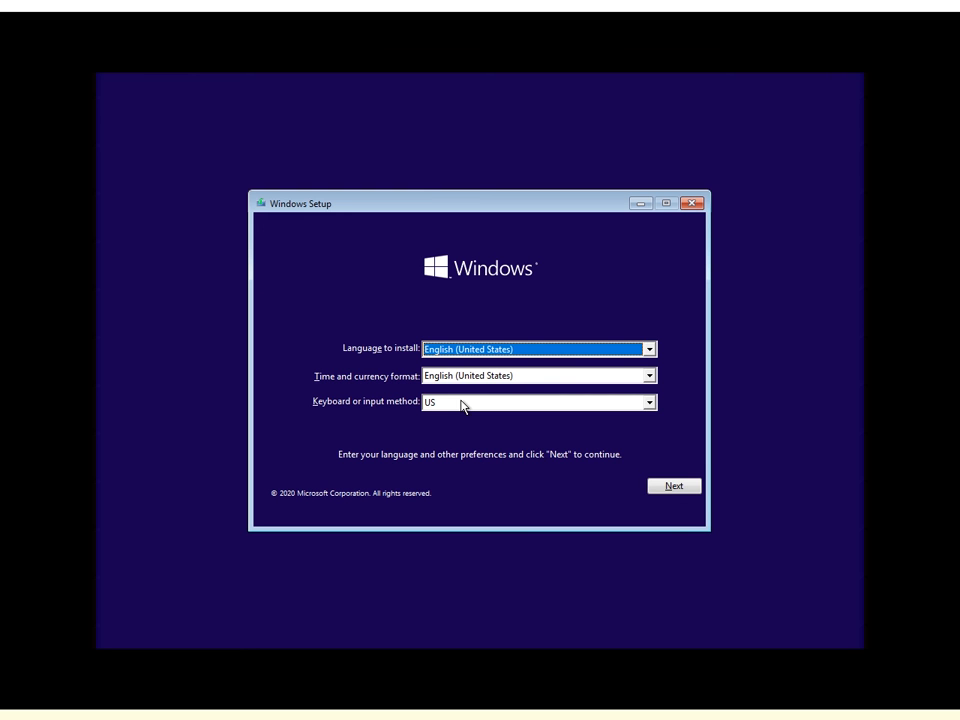
Start the Windows installation with English (United States) and the US keyboard, continuing without a product key.
{"action": "left_click", "coordinate": [675, 487]}
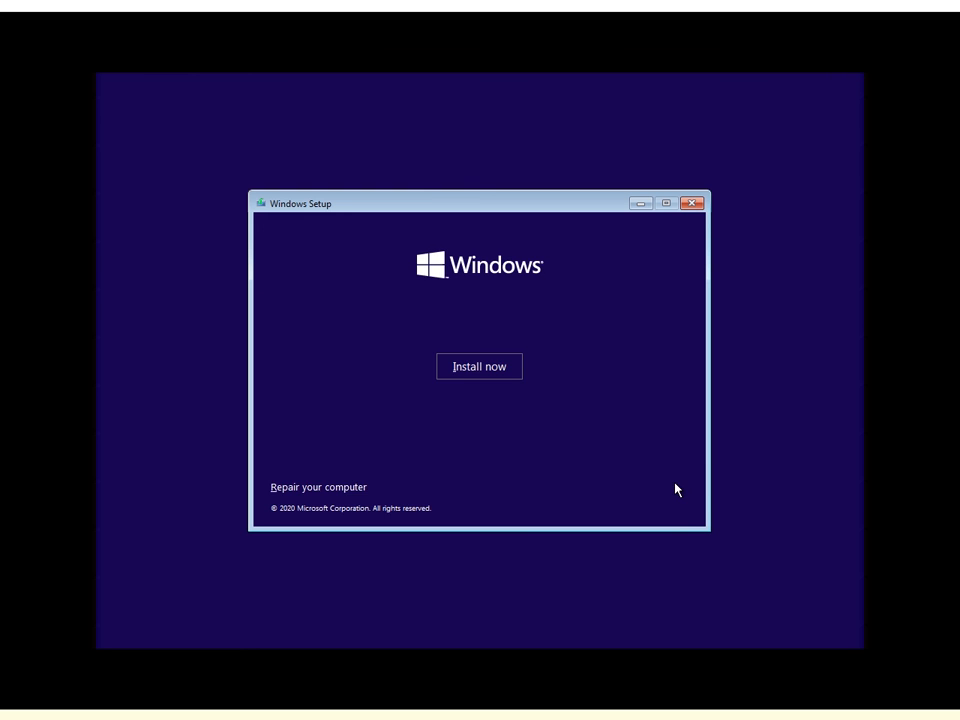
{"action": "left_click", "coordinate": [474, 378]}
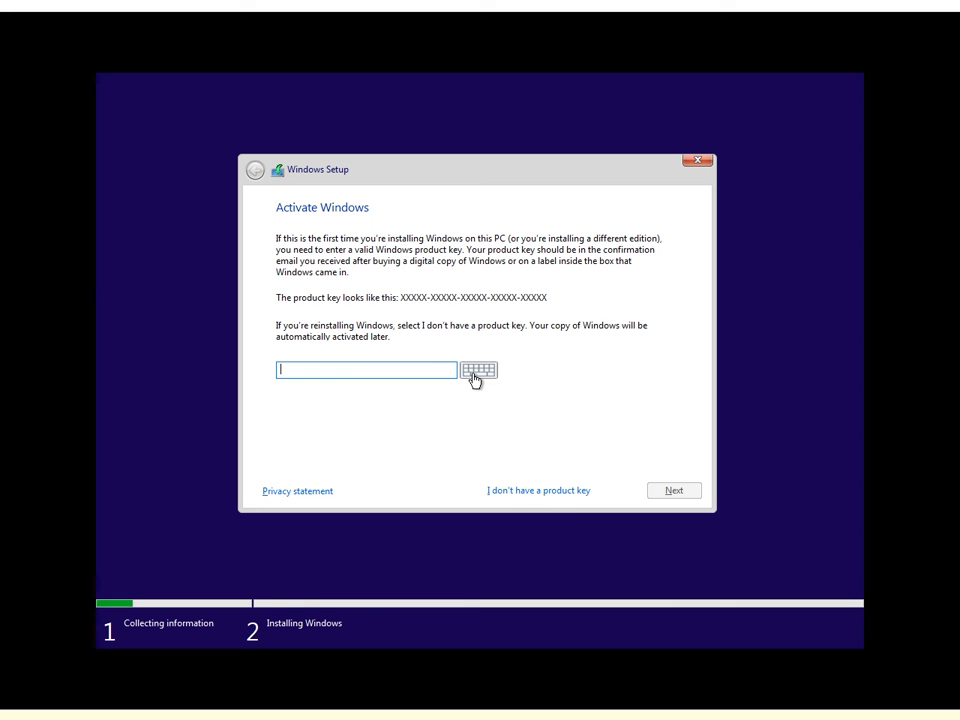
{"action": "left_click", "coordinate": [544, 491]}
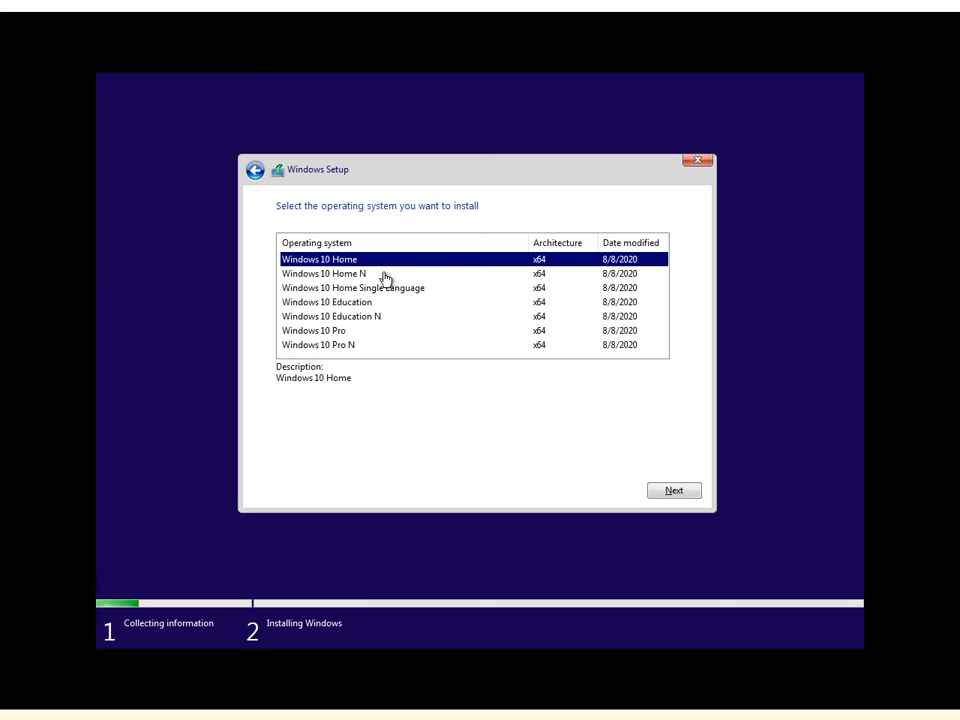
Choose Windows 10 Pro as the operating system to install and accept its license terms.
{"action": "left_click", "coordinate": [322, 333]}
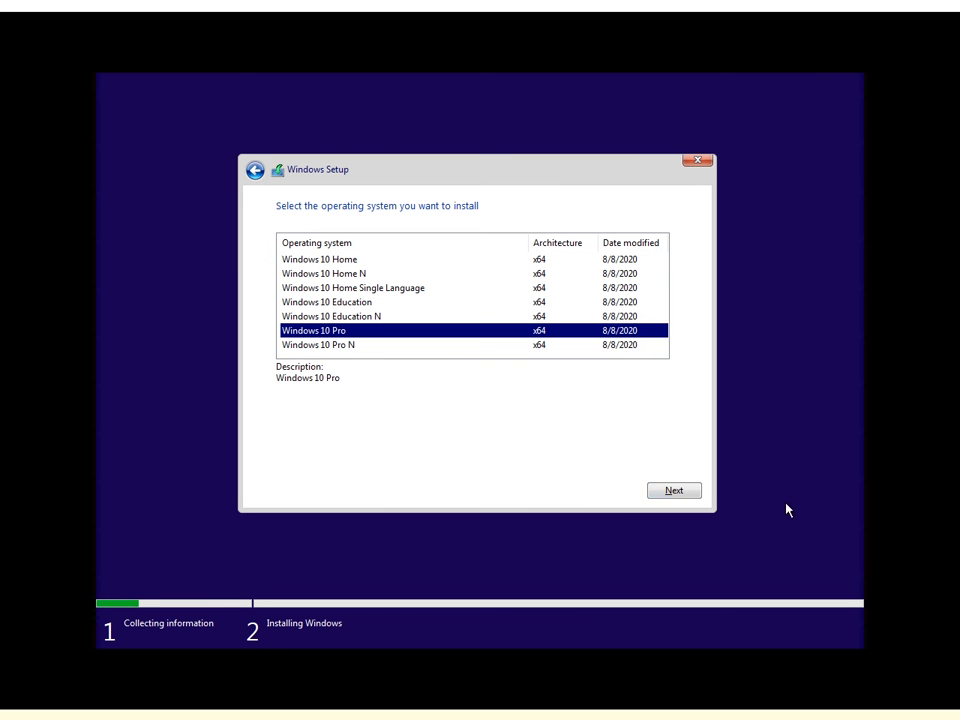
{"action": "left_click", "coordinate": [672, 492]}
{"action": "scroll", "coordinate": [300, 355], "scroll_direction": "down", "scroll_amount": 5}
{"action": "left_click", "coordinate": [281, 456]}
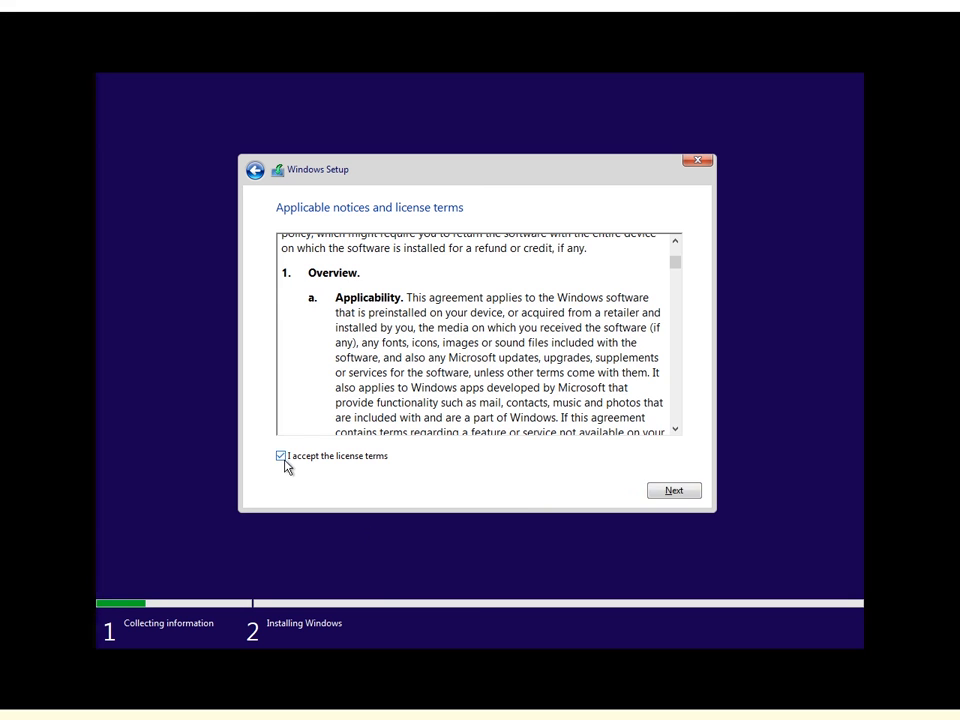
{"action": "left_click", "coordinate": [674, 492]}
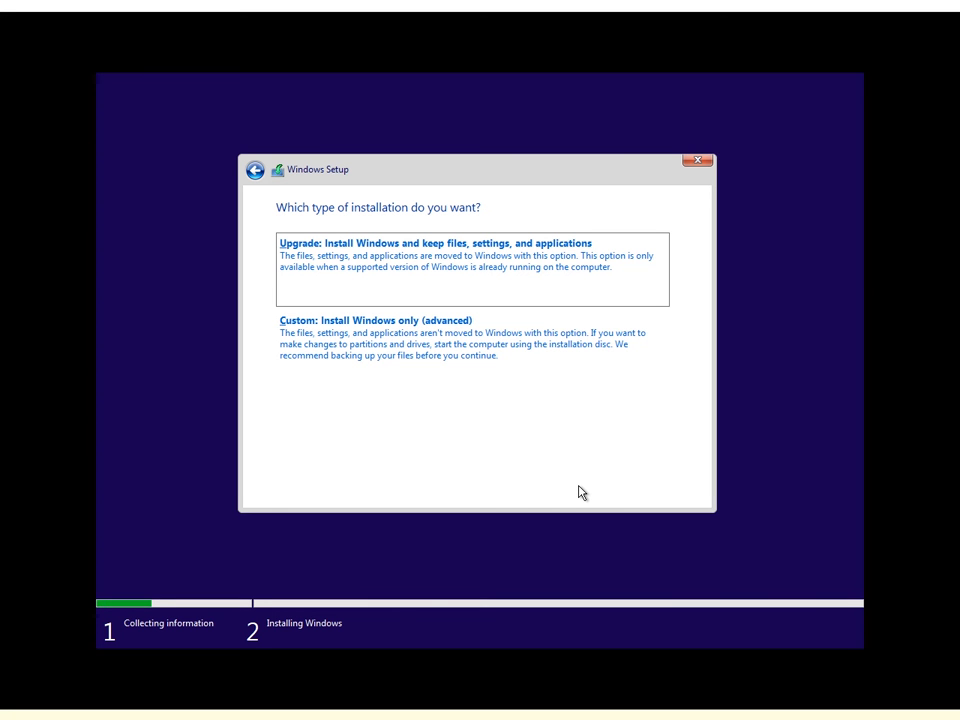
Choose the custom Windows-only installation and create a partition from all 102400 MB of Drive 0's unallocated space.
{"action": "left_click", "coordinate": [505, 355]}
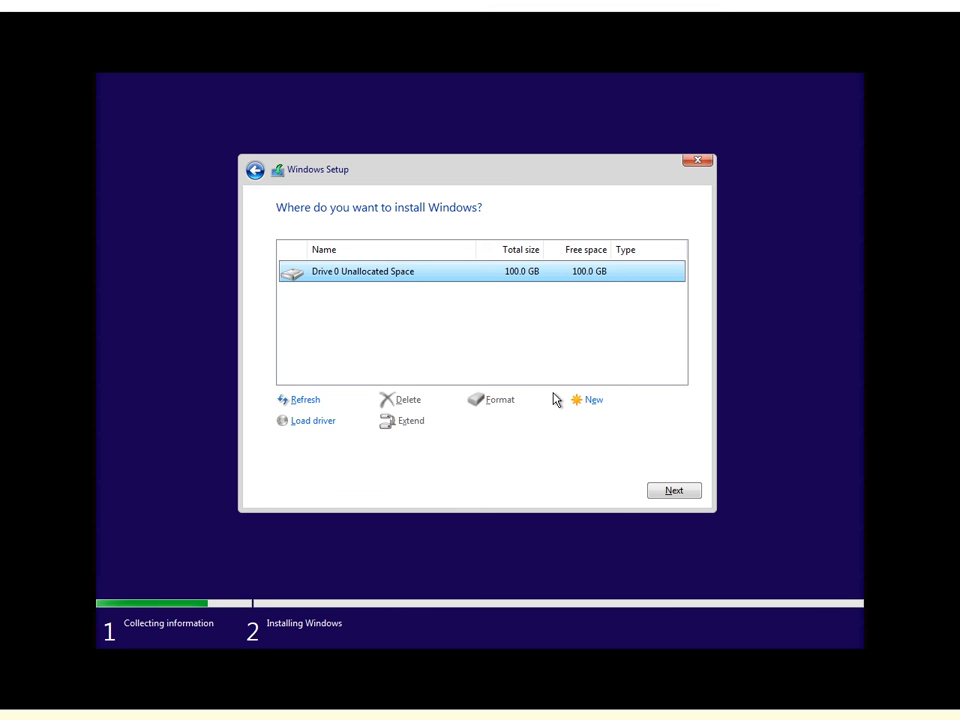
{"action": "left_click", "coordinate": [599, 404]}
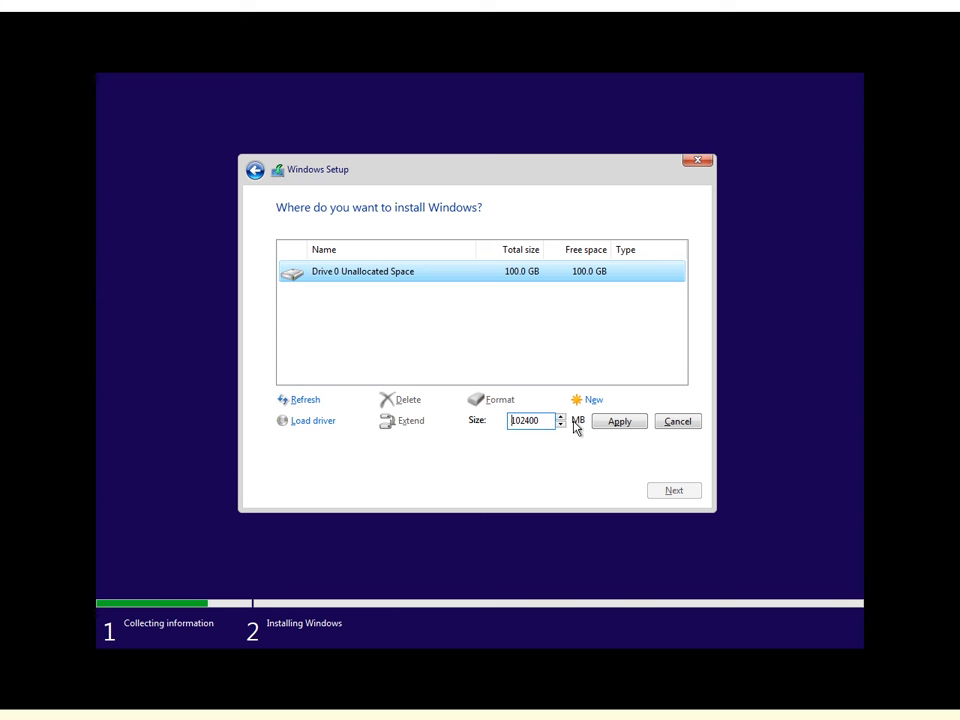
{"action": "left_click", "coordinate": [612, 421]}
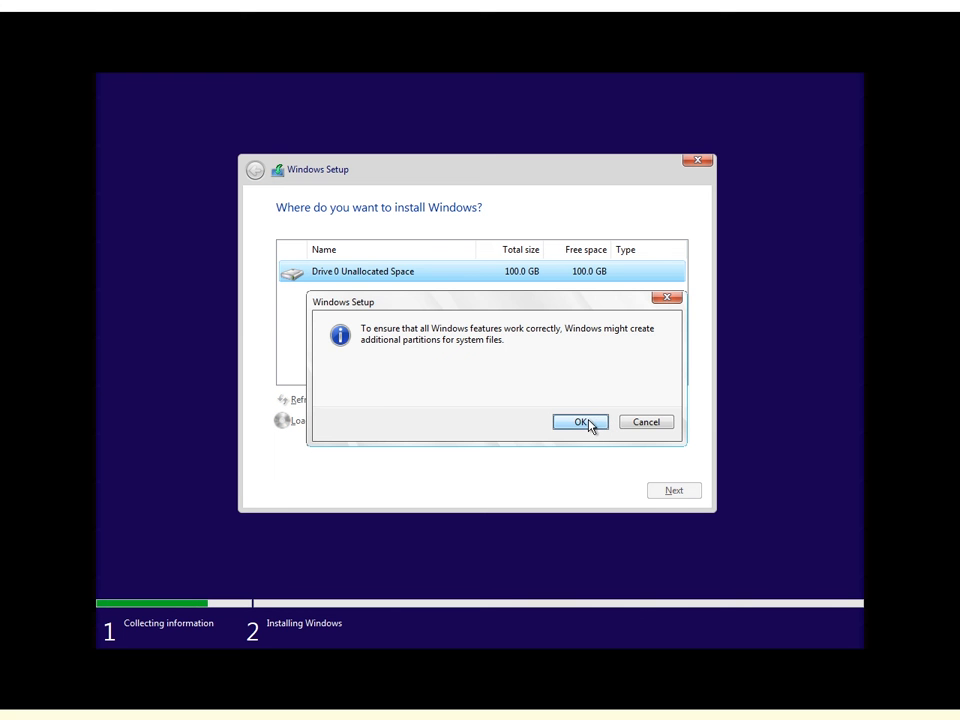
{"action": "left_click", "coordinate": [589, 422]}
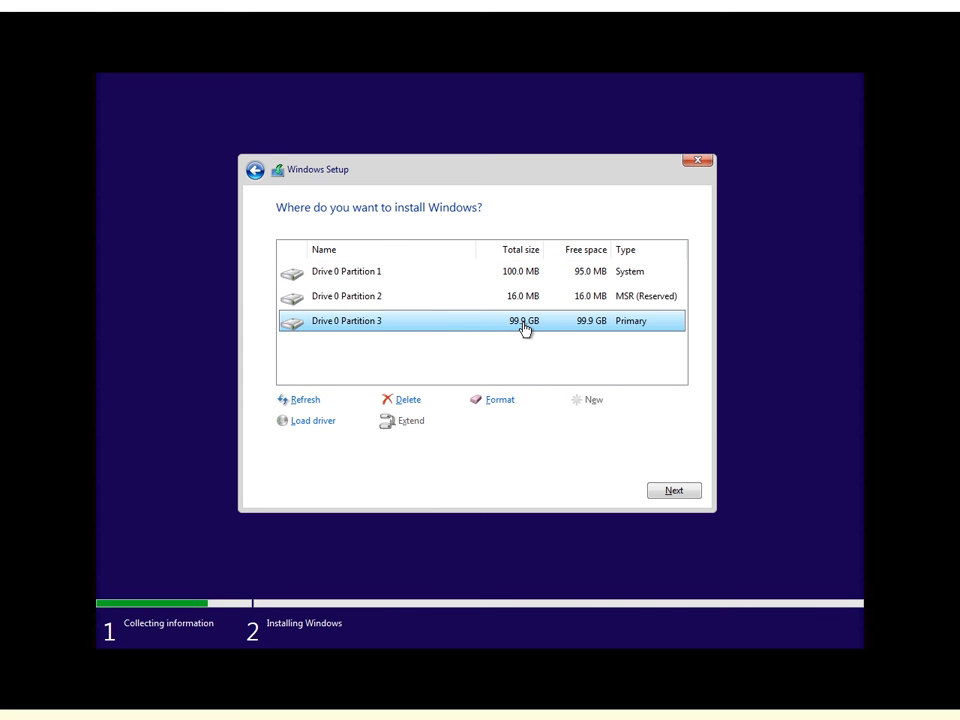
Delete the primary partition, Drive 0 Partition 3.
{"action": "left_click", "coordinate": [416, 401]}
{"action": "left_click", "coordinate": [589, 422]}
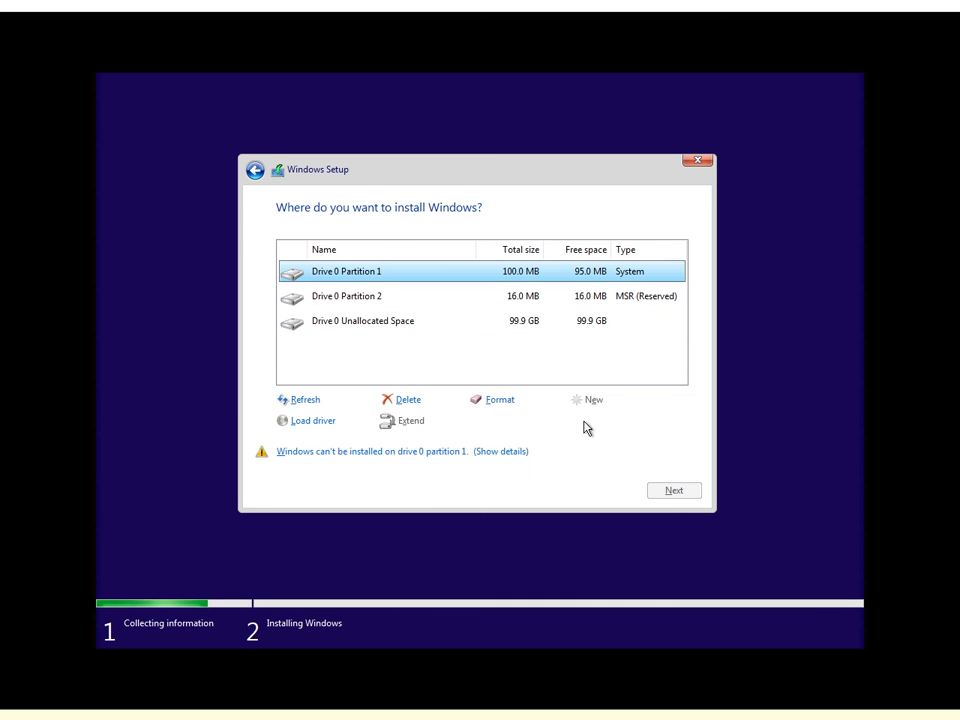
Delete Drive 0 Partition 2 and Partition 1, and start installing Windows on the drive's unallocated space.
{"action": "left_click", "coordinate": [433, 323]}
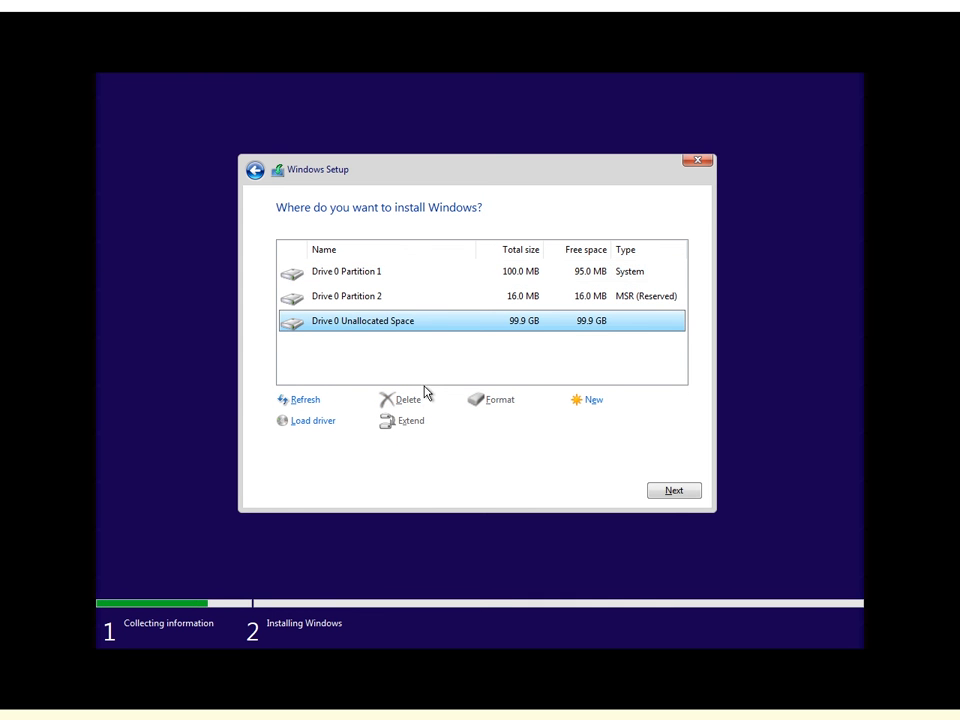
{"action": "left_click", "coordinate": [390, 298]}
{"action": "left_click", "coordinate": [408, 401]}
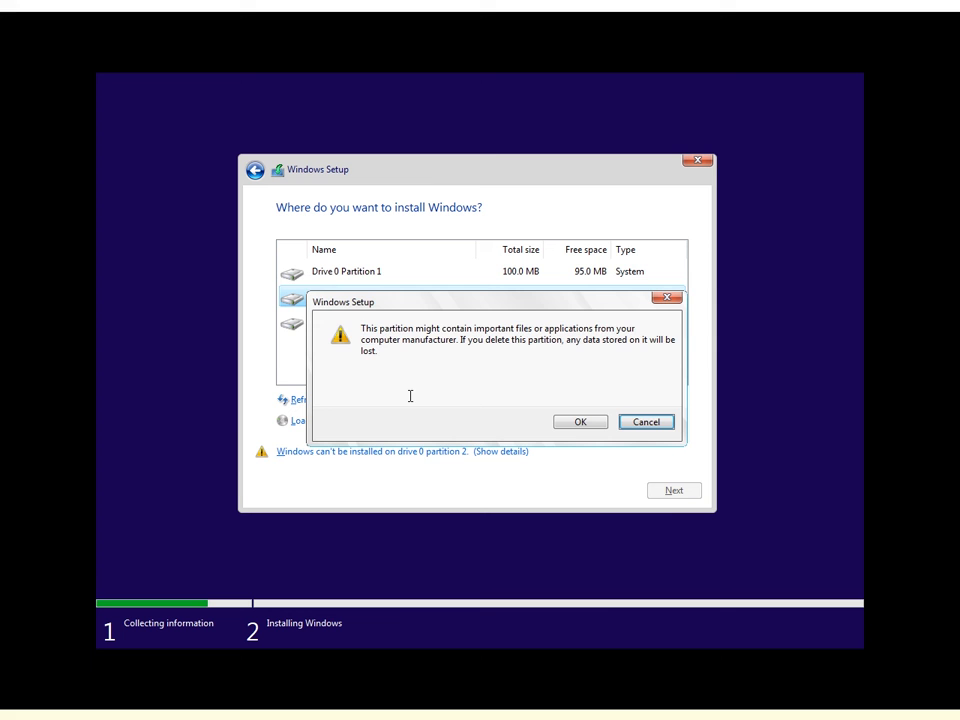
{"action": "left_click", "coordinate": [560, 419]}
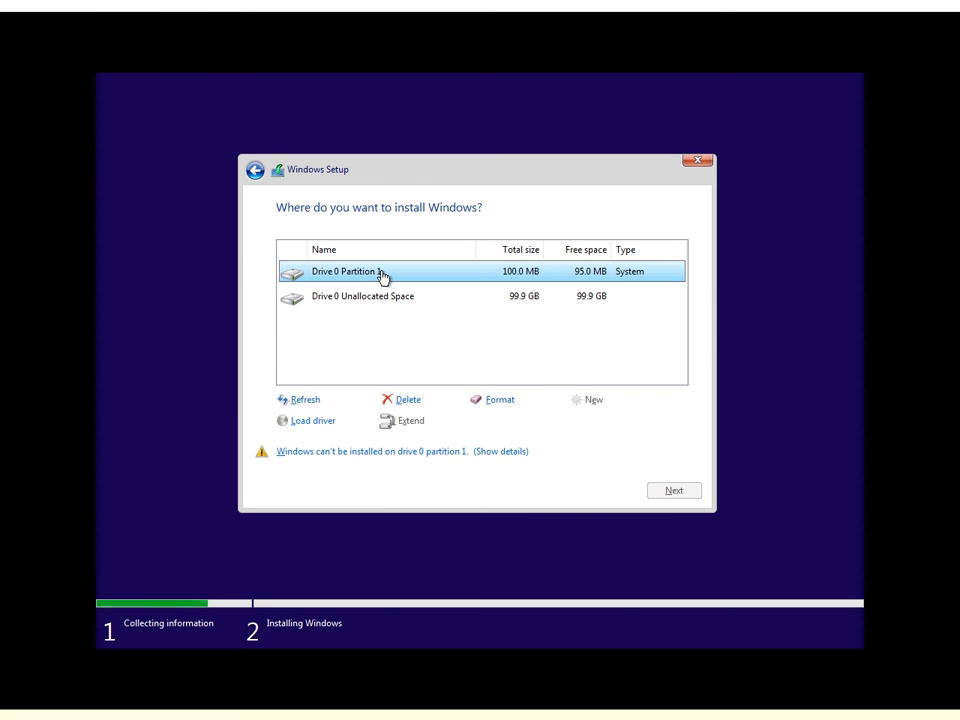
{"action": "left_click", "coordinate": [414, 401]}
{"action": "left_click", "coordinate": [577, 422]}
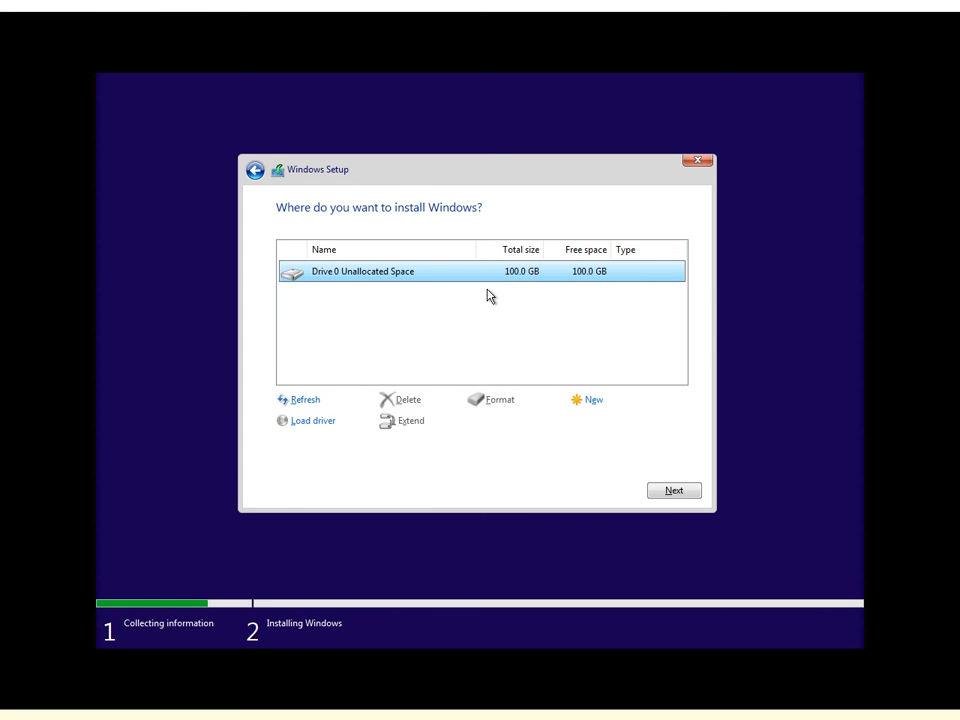
{"action": "left_click", "coordinate": [700, 496]}
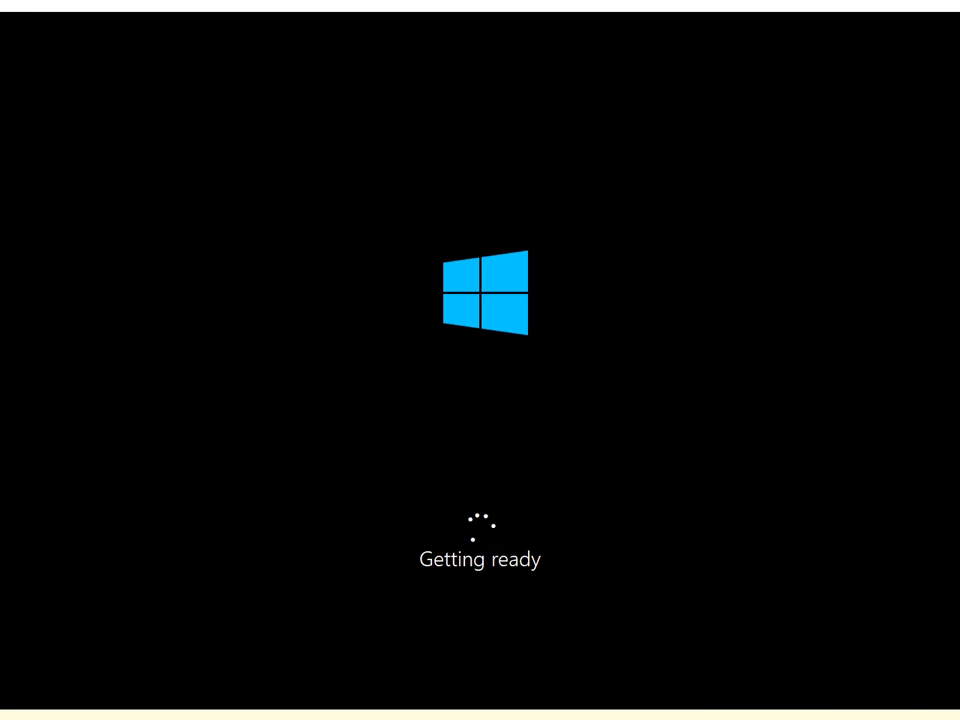
Turn off Wi-Fi on the host computer while the Windows installation is getting ready.
{"action": "left_click", "coordinate": [958, 718]}
{"action": "left_click", "coordinate": [946, 712]}
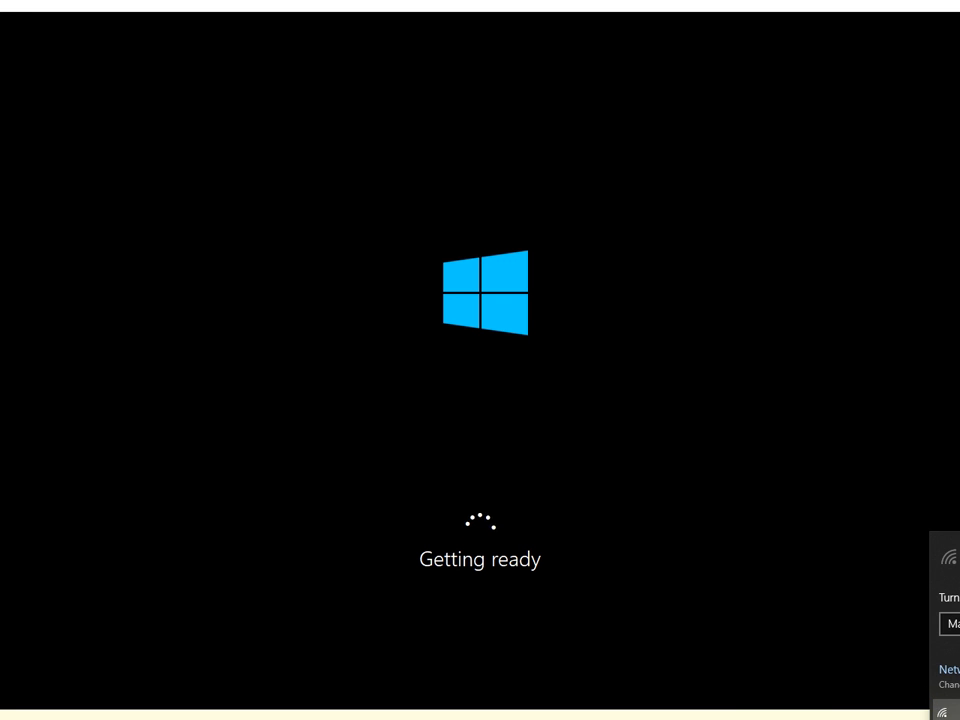
{"action": "left_click", "coordinate": [626, 688]}
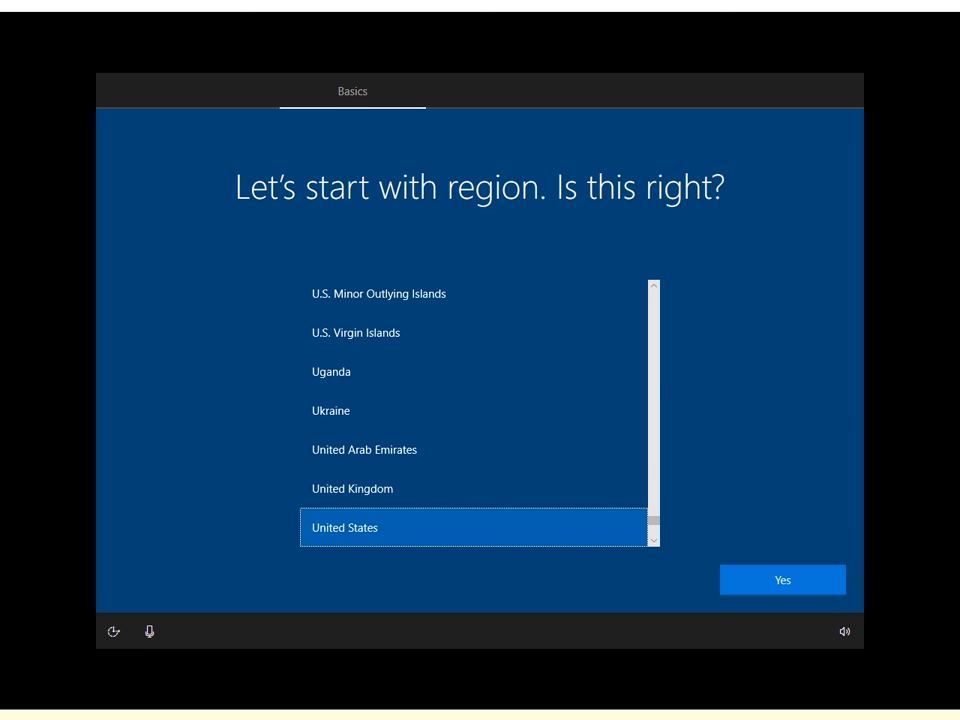
Set the region to Nepal and confirm it.
{"action": "scroll", "coordinate": [442, 446], "scroll_direction": "up", "scroll_amount": 3}
{"action": "scroll", "coordinate": [443, 446], "scroll_direction": "up", "scroll_amount": 6}
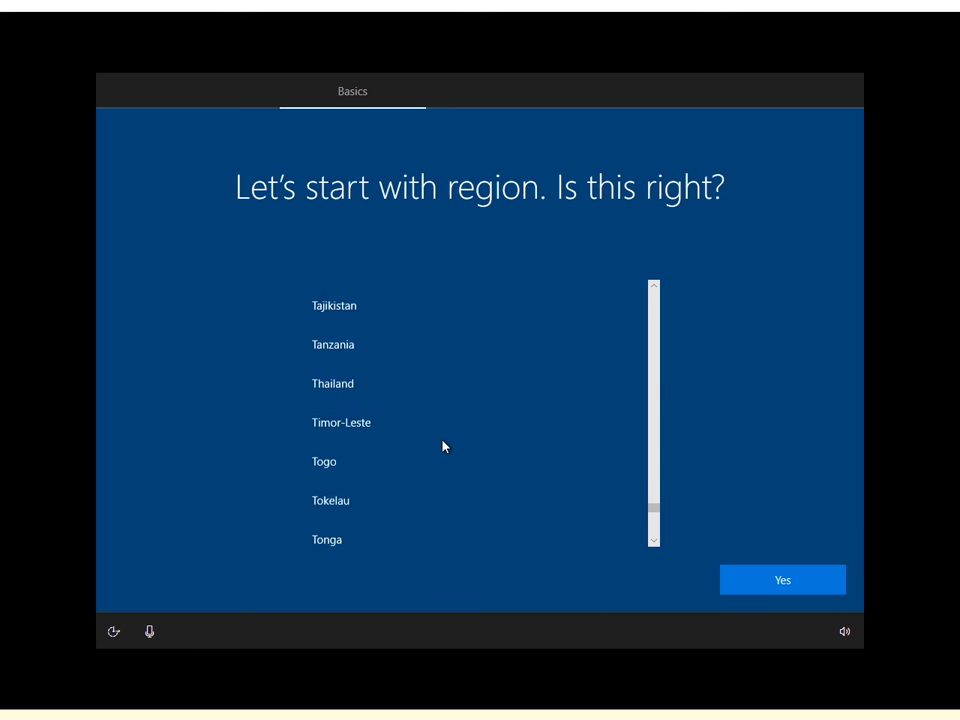
{"action": "scroll", "coordinate": [443, 446], "scroll_direction": "up", "scroll_amount": 6}
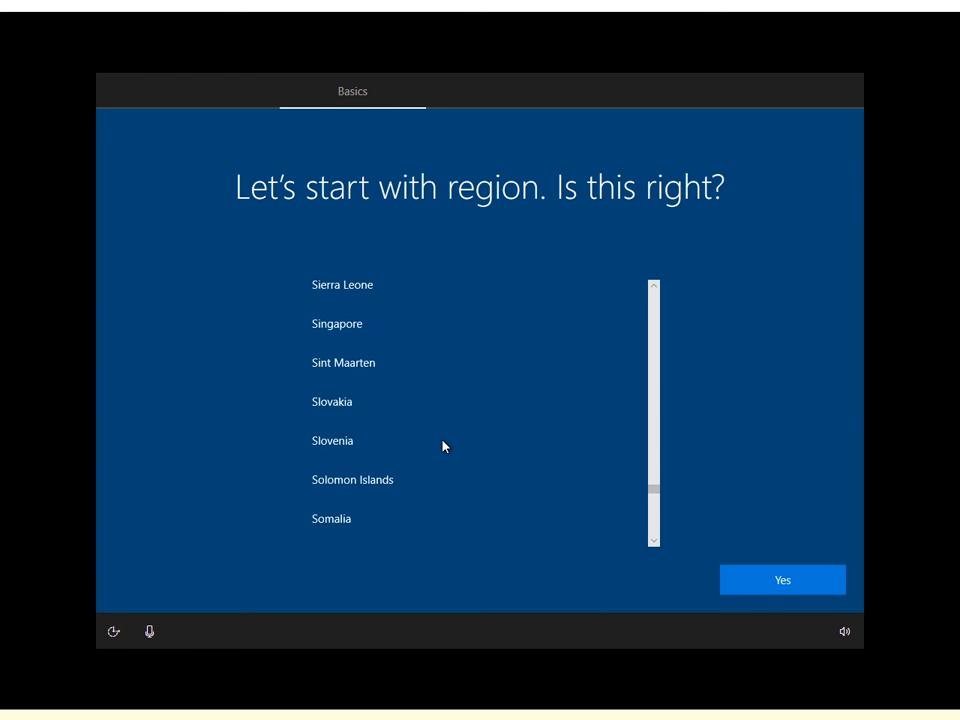
{"action": "scroll", "coordinate": [443, 446], "scroll_direction": "up", "scroll_amount": 6}
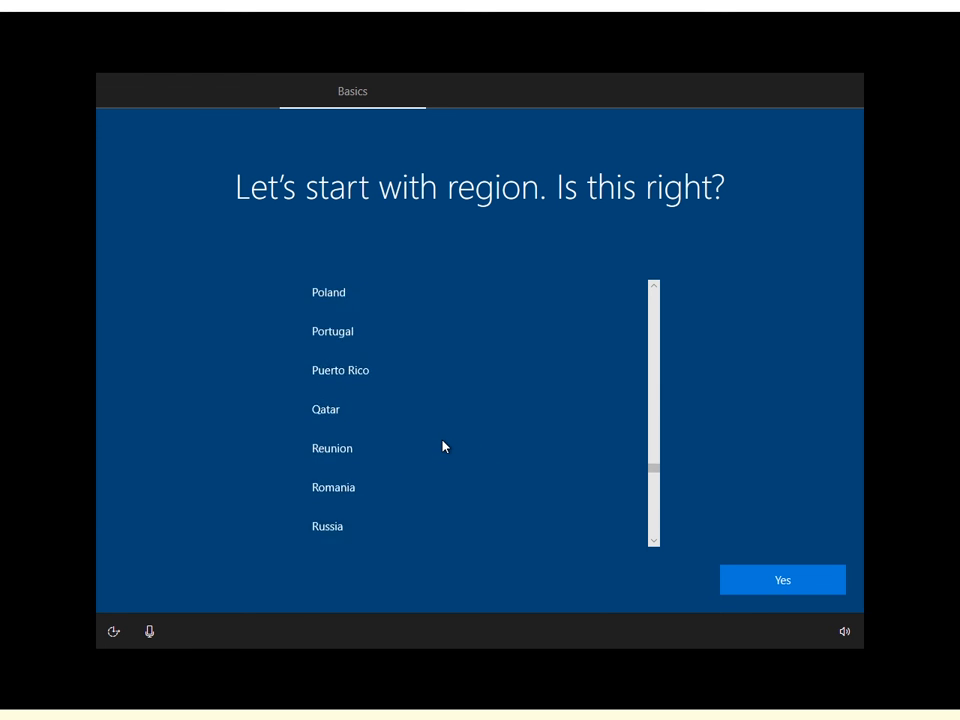
{"action": "scroll", "coordinate": [375, 396], "scroll_direction": "up", "scroll_amount": 3}
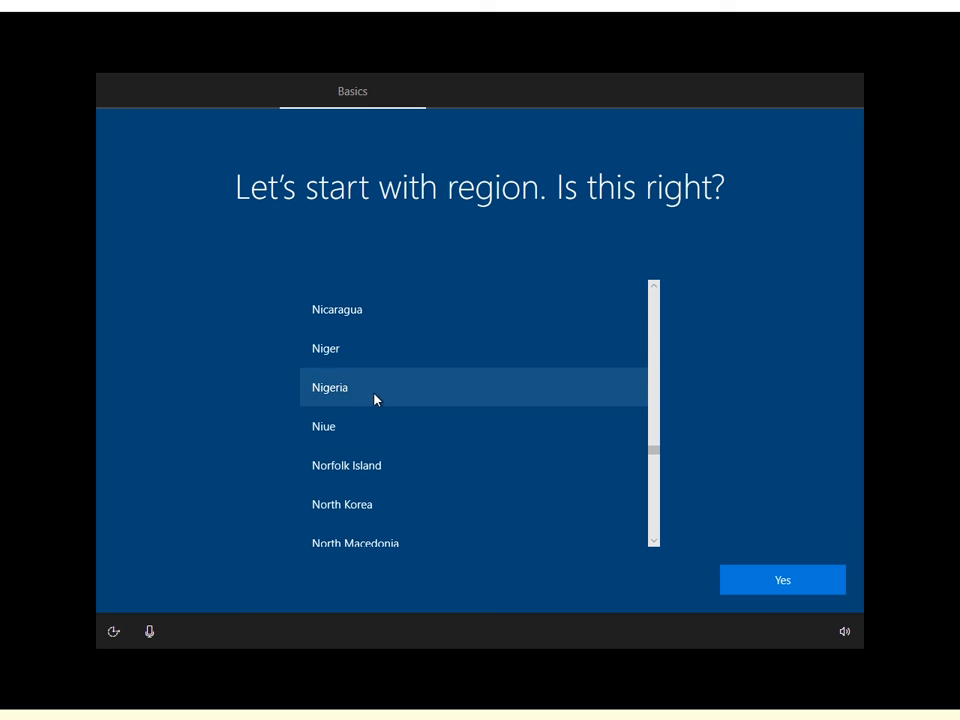
{"action": "scroll", "coordinate": [355, 430], "scroll_direction": "up", "scroll_amount": 1}
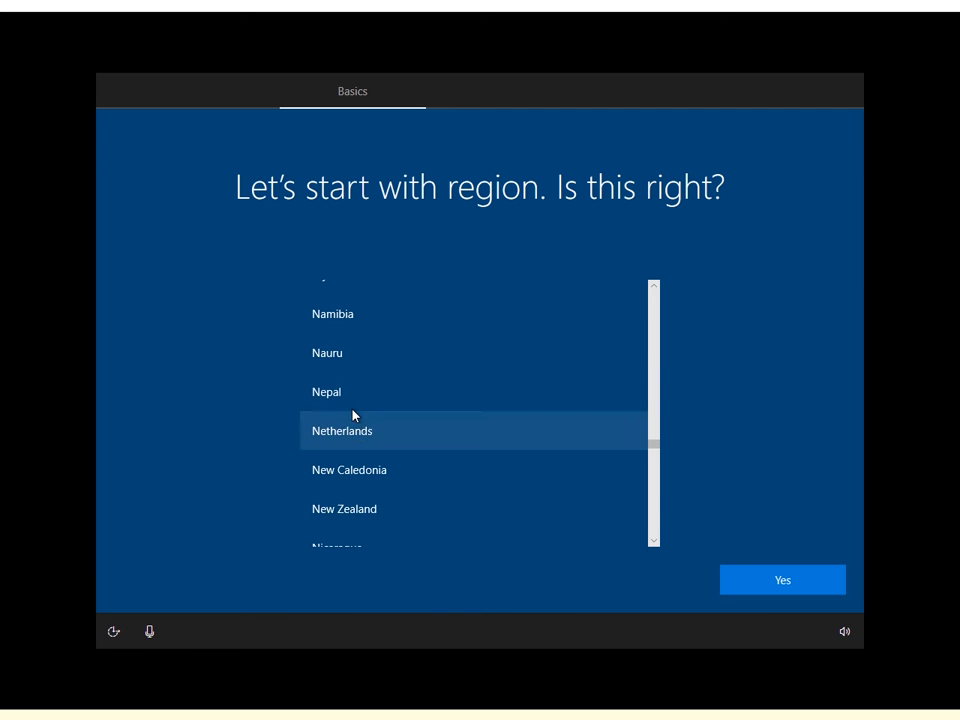
{"action": "left_click", "coordinate": [354, 393]}
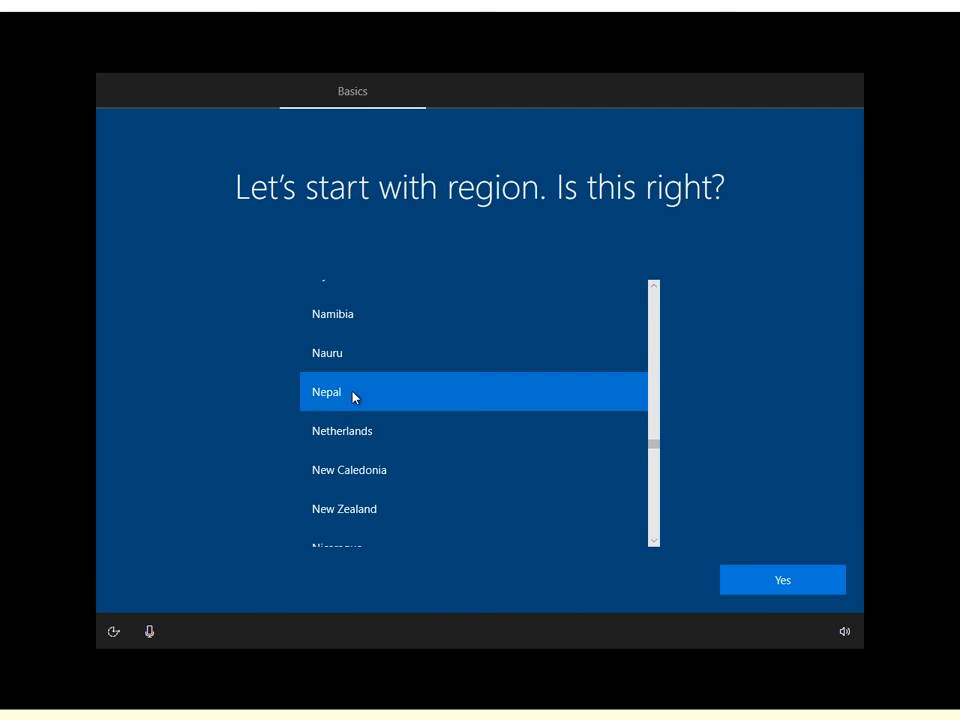
{"action": "left_click", "coordinate": [777, 581]}
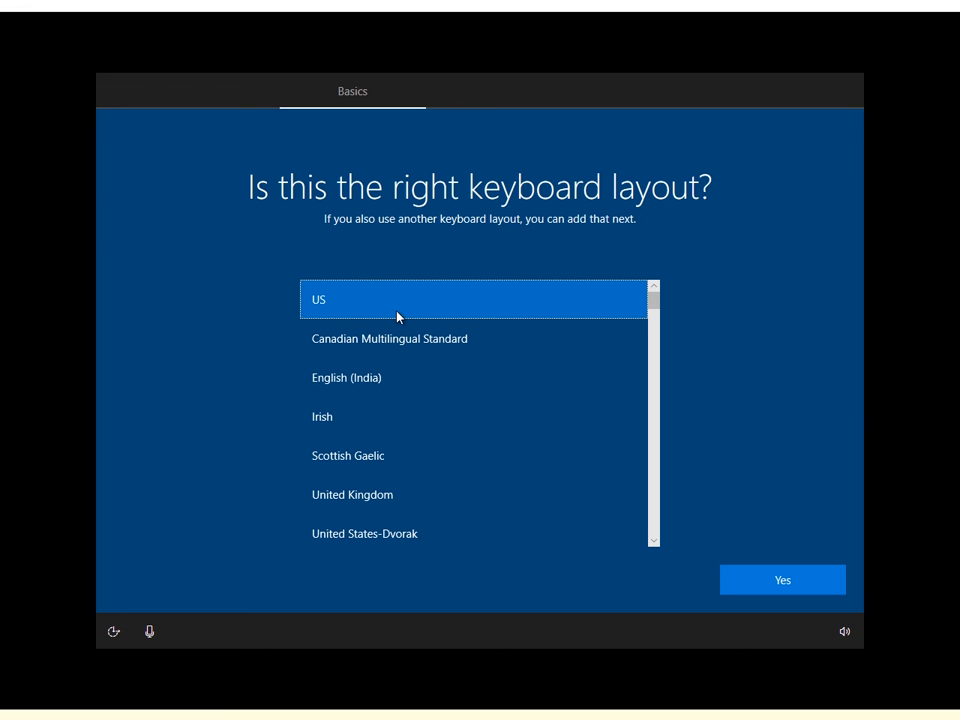
Keep the US keyboard layout without adding a second one, and continue without internet using the limited setup.
{"action": "left_click", "coordinate": [789, 578]}
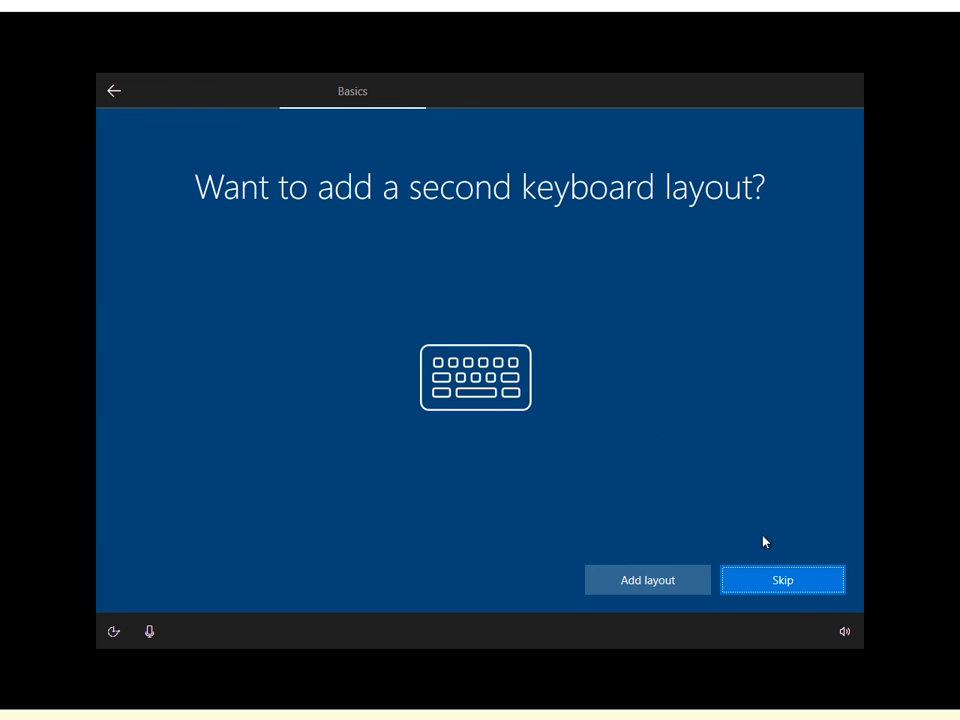
{"action": "left_click", "coordinate": [786, 584]}
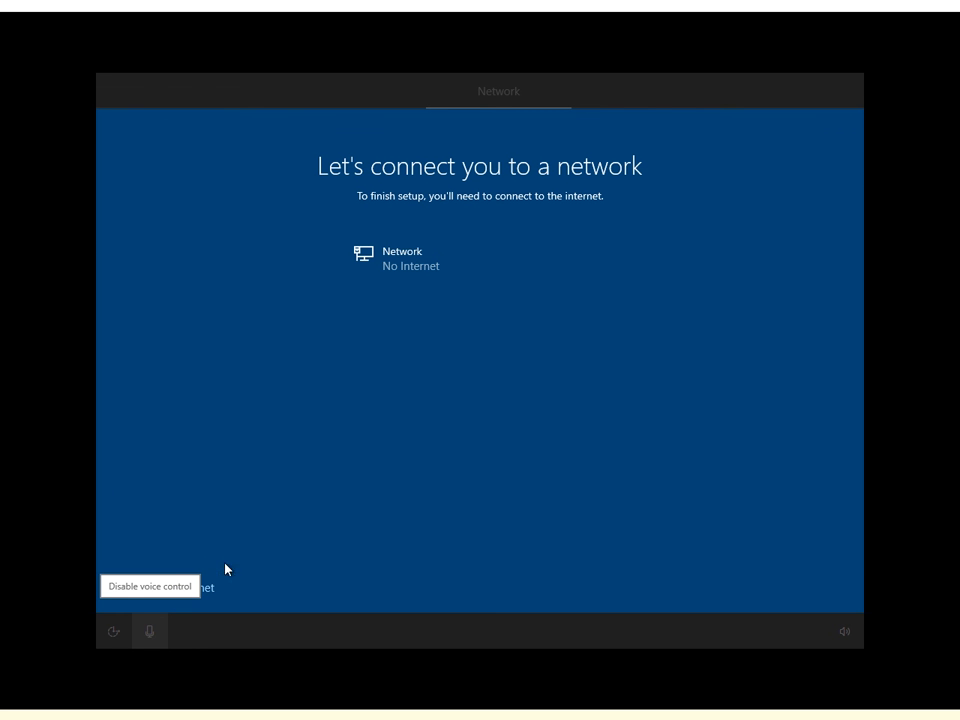
{"action": "left_click", "coordinate": [208, 589]}
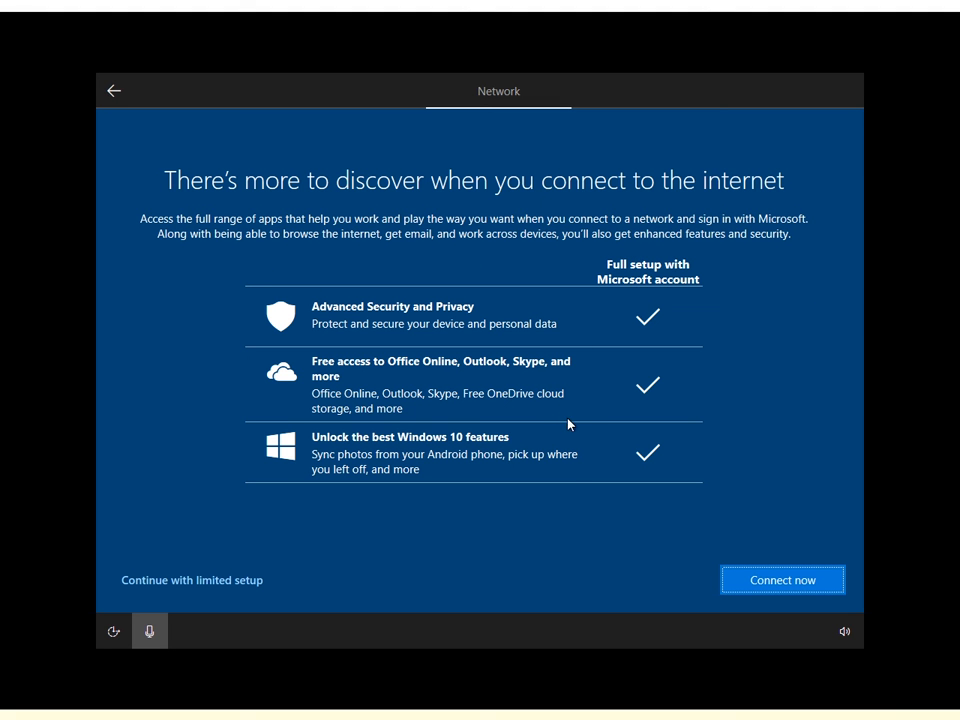
{"action": "left_click", "coordinate": [210, 590]}
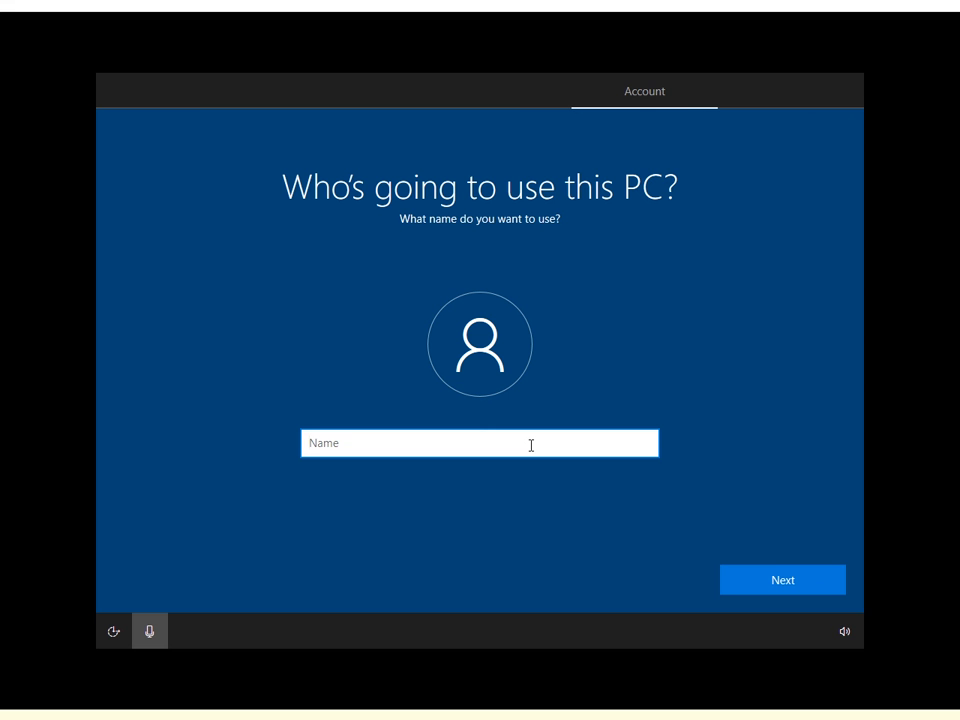
Create a local user account named computer, leaving its password blank.
{"action": "type", "text": "computer"}
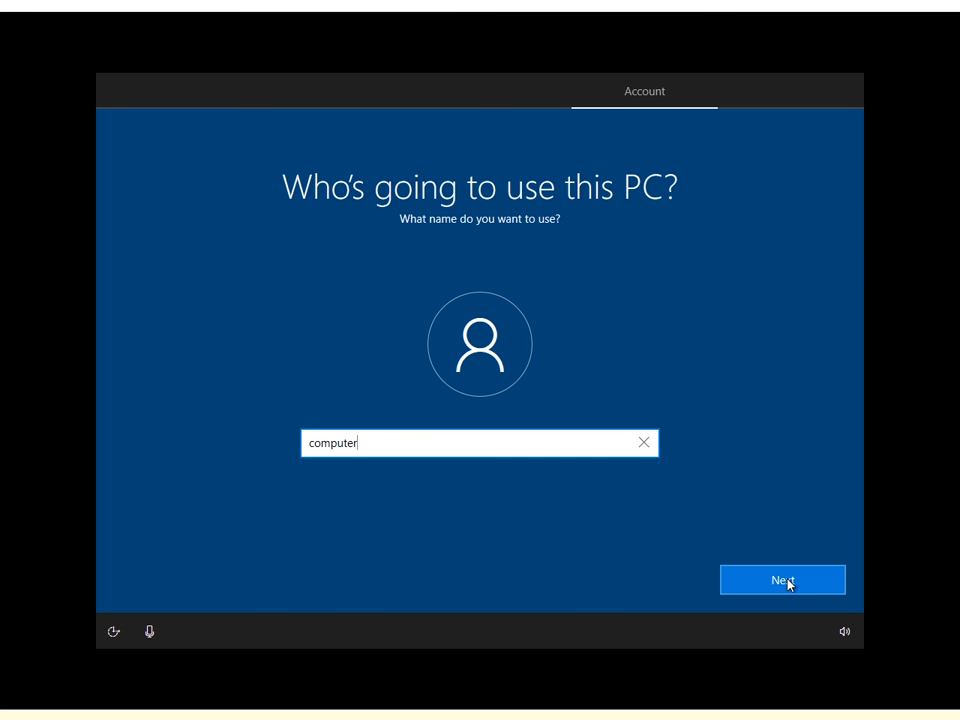
{"action": "left_click", "coordinate": [787, 578]}
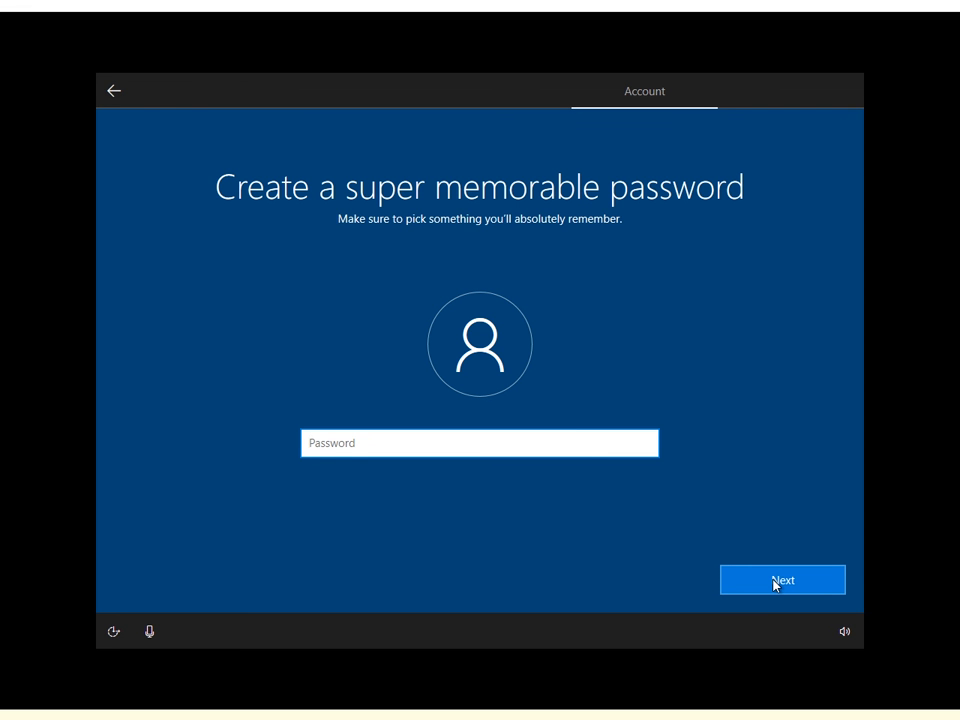
{"action": "left_click", "coordinate": [776, 582]}
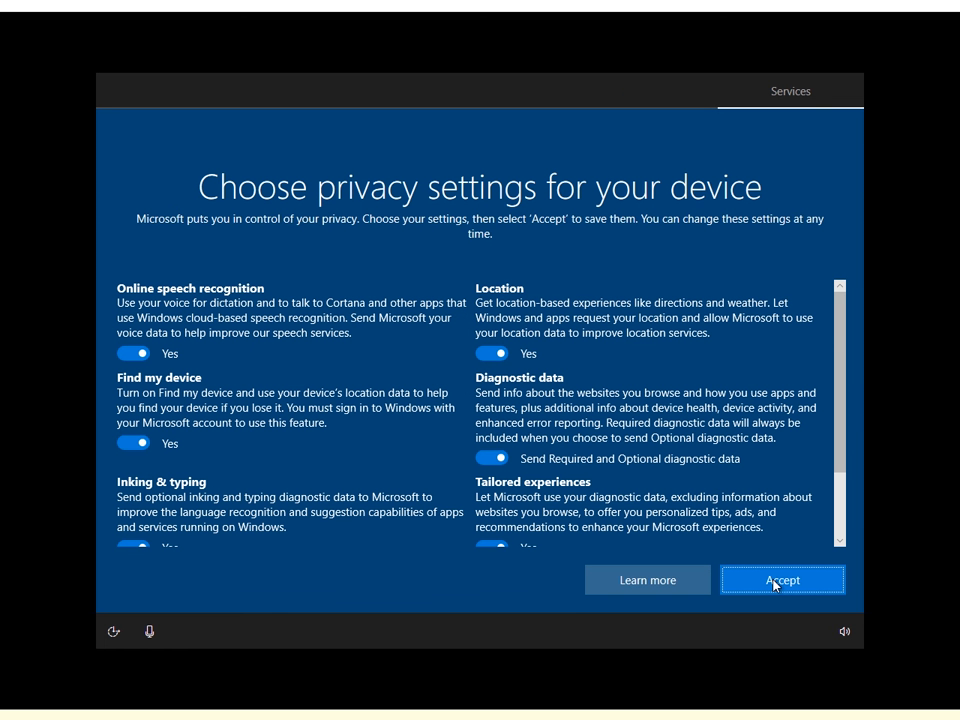
Accept the default privacy settings with everything enabled, and agree to send activity history to Microsoft.
{"action": "scroll", "coordinate": [520, 430], "scroll_direction": "down", "scroll_amount": 2}
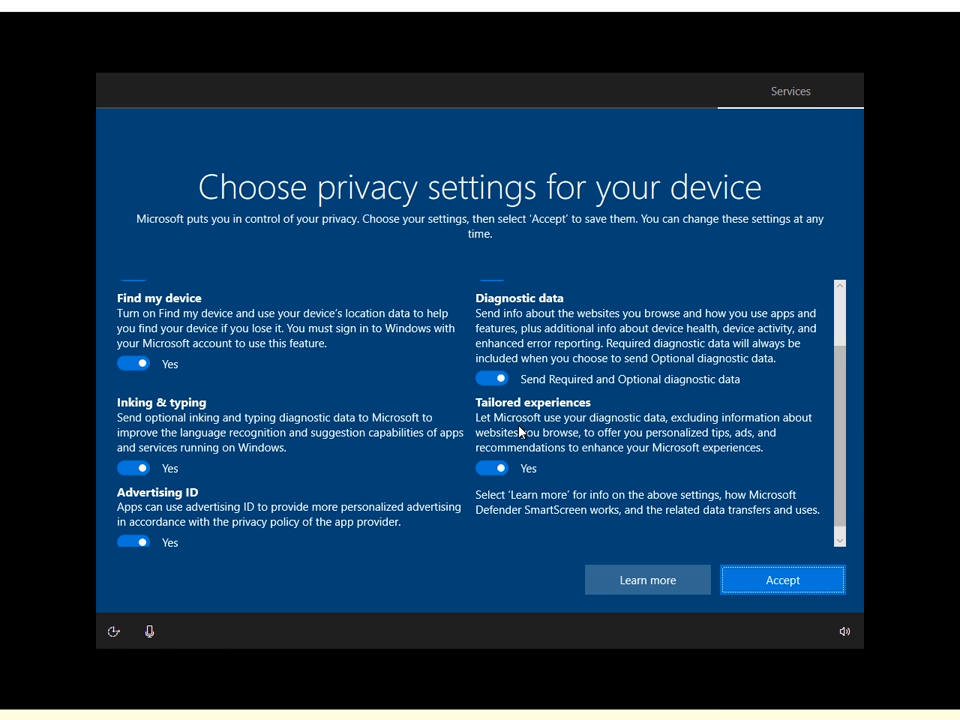
{"action": "scroll", "coordinate": [519, 432], "scroll_direction": "down", "scroll_amount": 1}
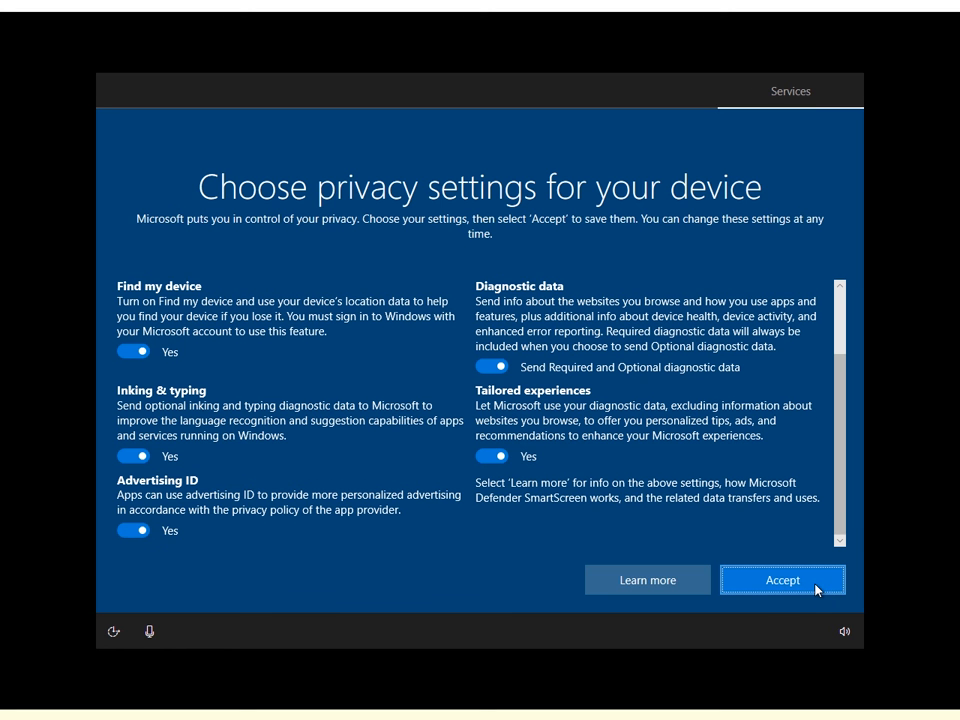
{"action": "left_click", "coordinate": [815, 588]}
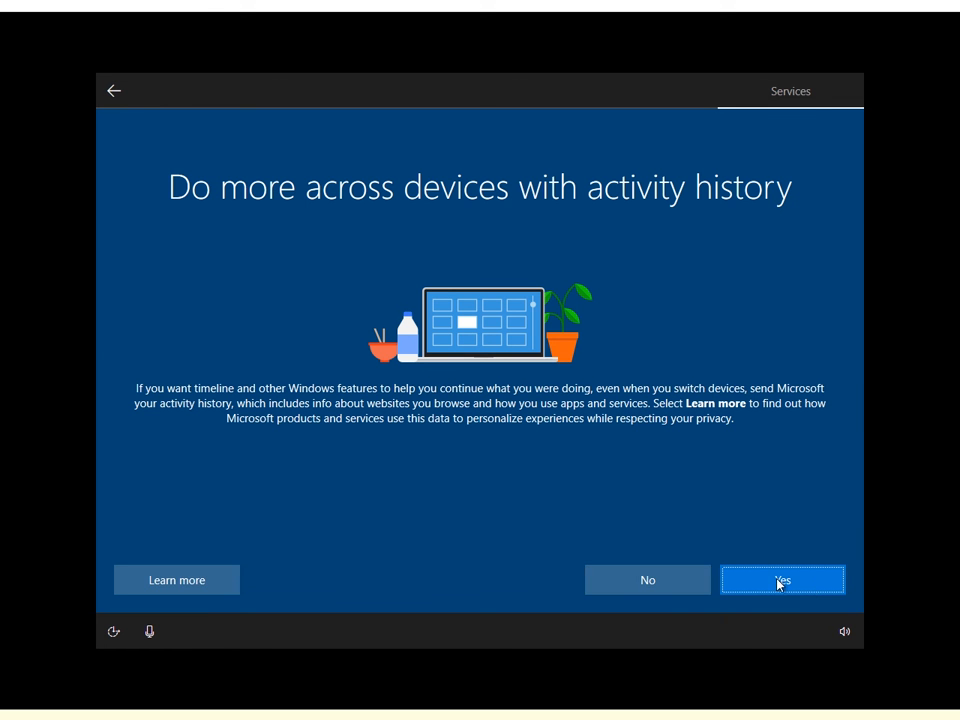
{"action": "left_click", "coordinate": [780, 584]}
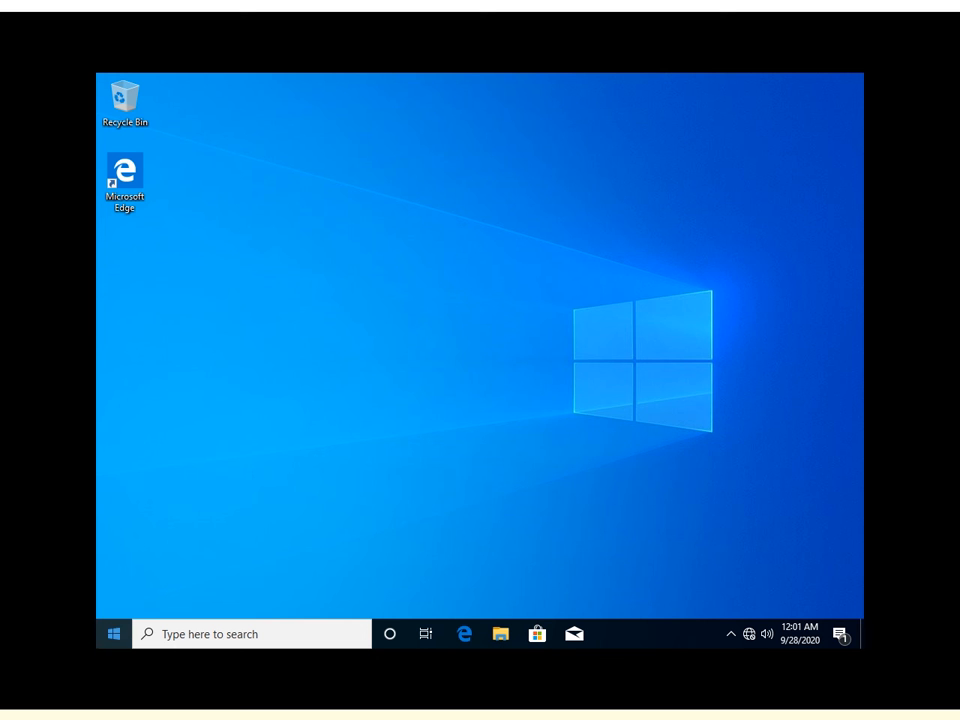
Examine the Start menu and the network connection status on the newly installed Windows desktop.
{"action": "left_click", "coordinate": [113, 634]}
{"action": "left_click", "coordinate": [685, 553]}
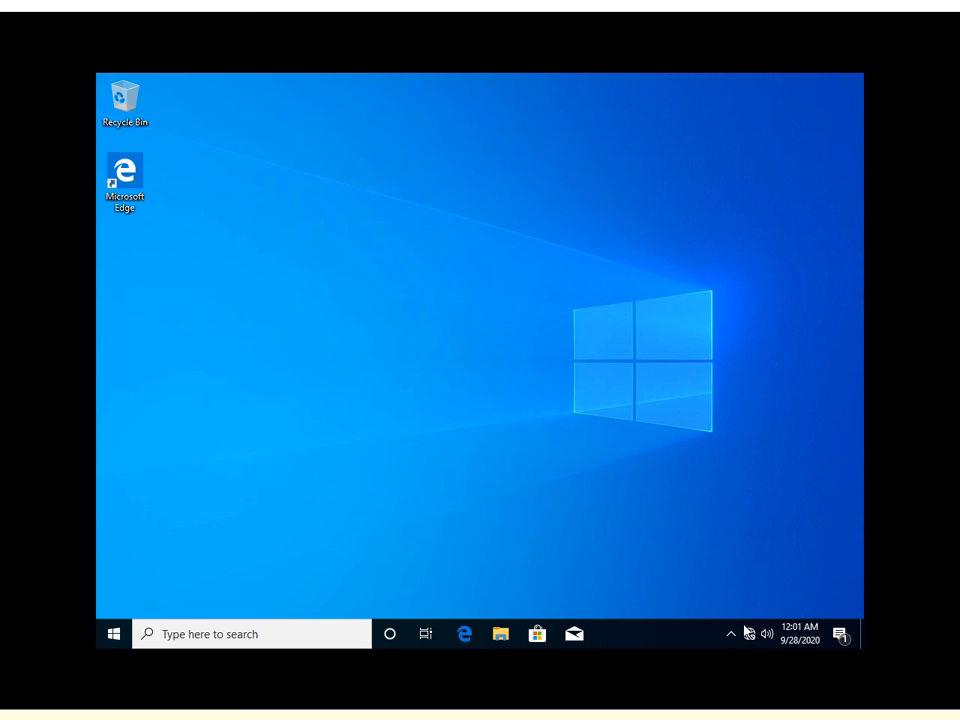
{"action": "left_click", "coordinate": [749, 636]}
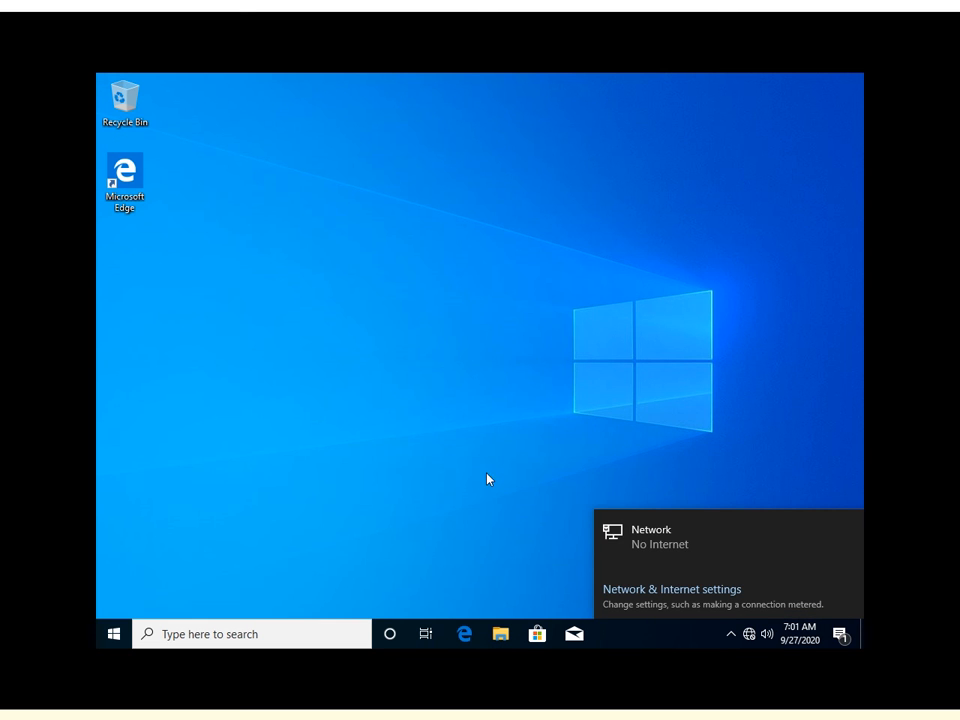
{"action": "left_click", "coordinate": [568, 506]}
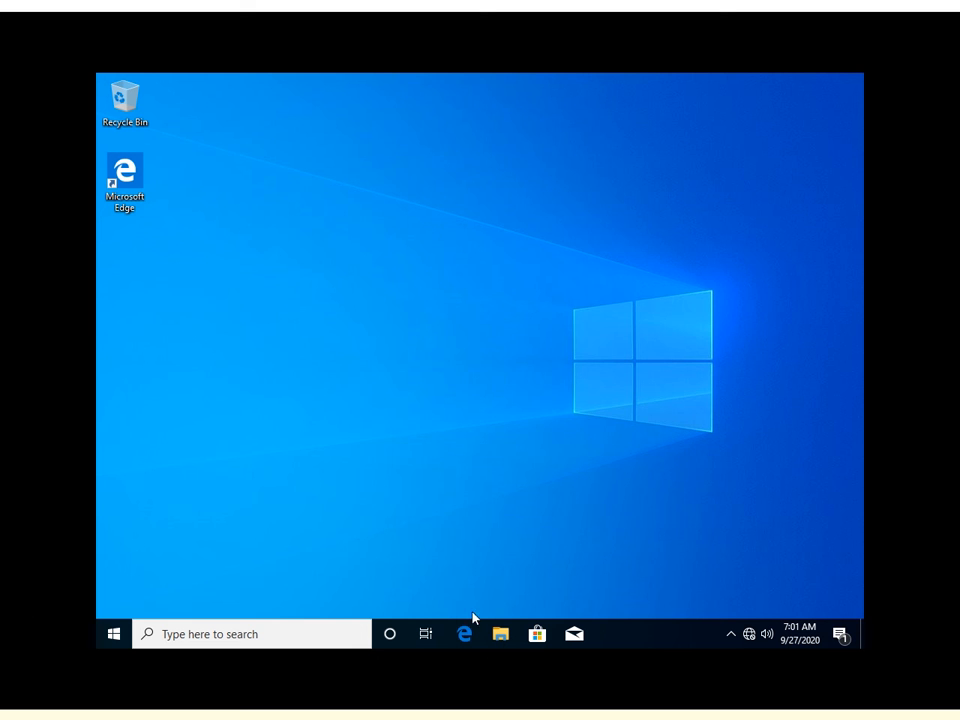
{"action": "left_click", "coordinate": [113, 634]}
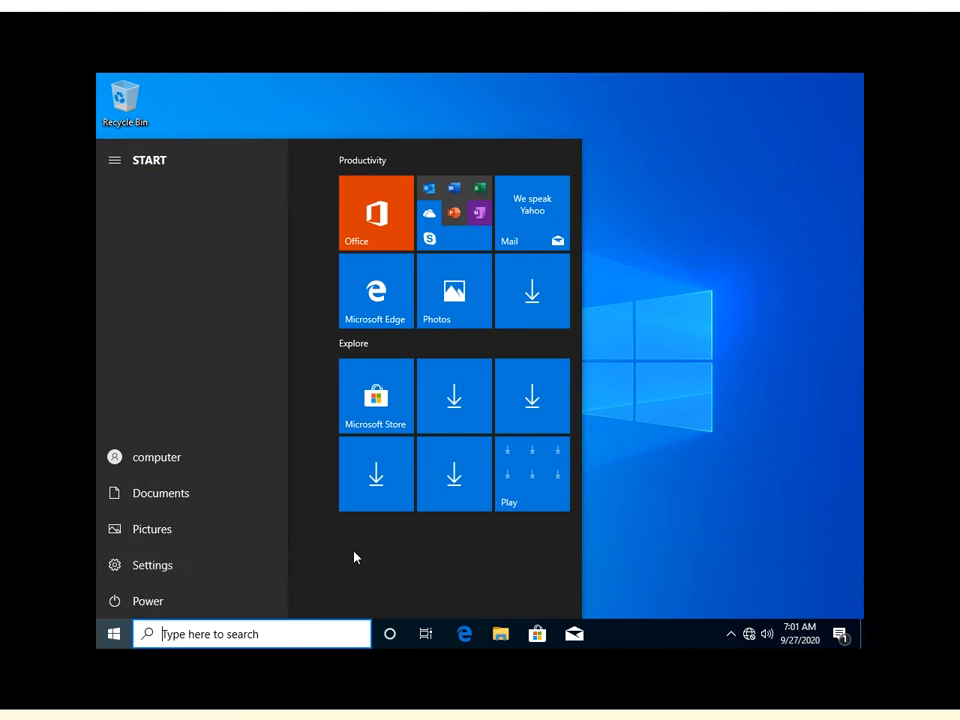
{"action": "left_click", "coordinate": [740, 489]}
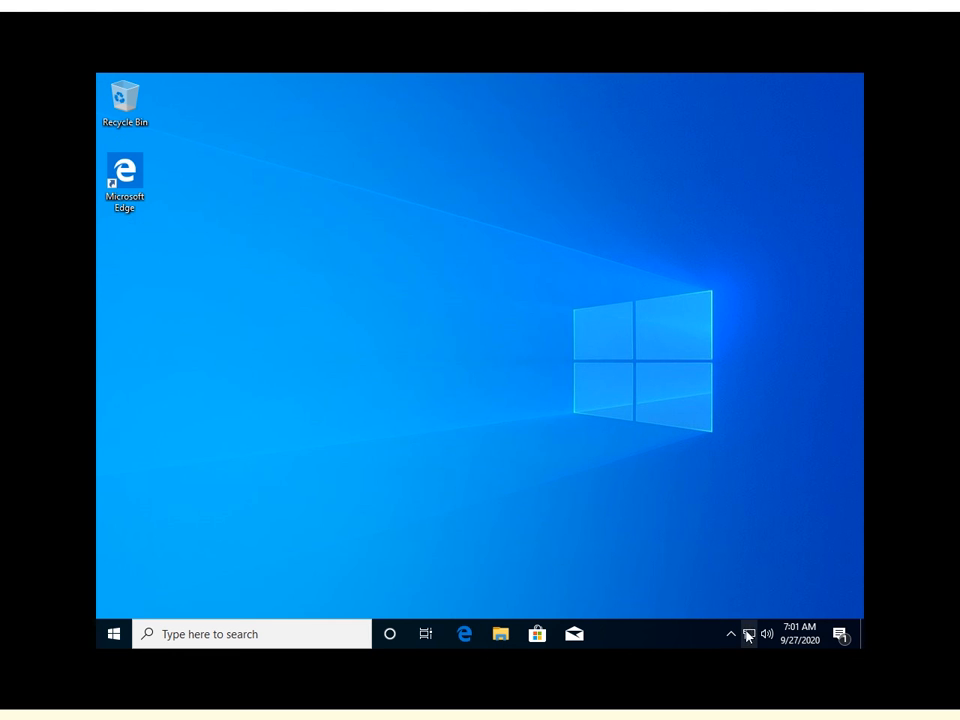